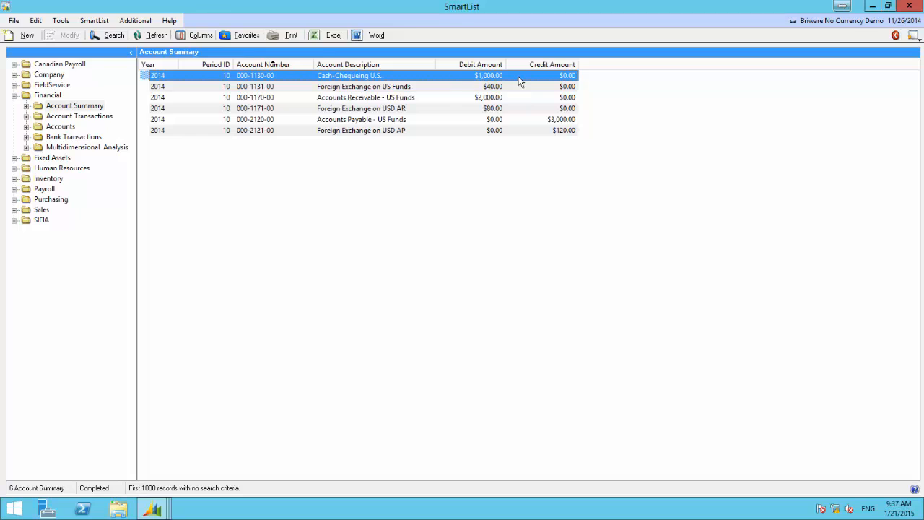
Examine the debit and credit amounts of each US-funds account and its matching foreign exchange account in the account summary
{"action": "left_click", "coordinate": [359, 88]}
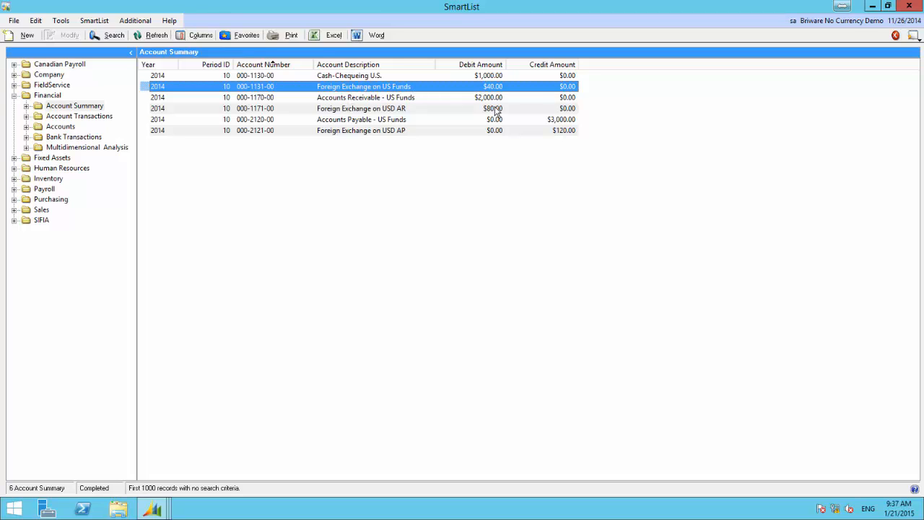
{"action": "left_click", "coordinate": [482, 76]}
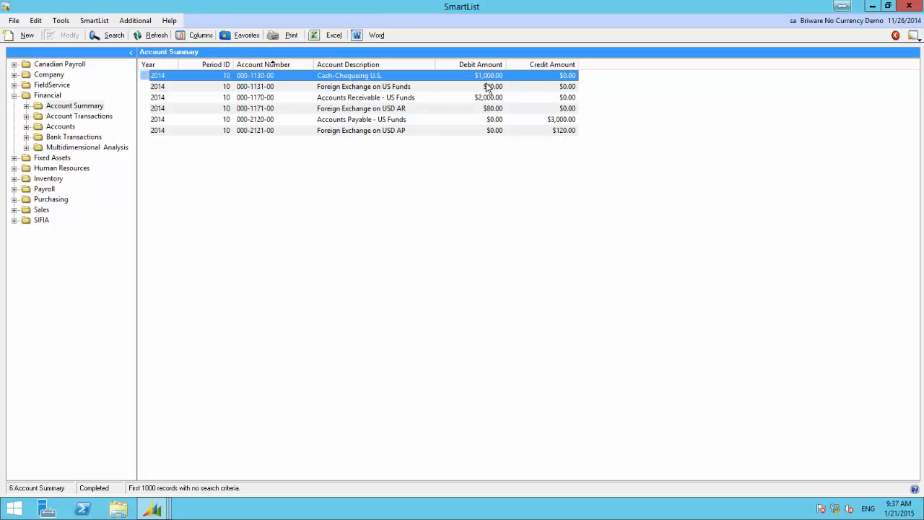
{"action": "left_click", "coordinate": [487, 87]}
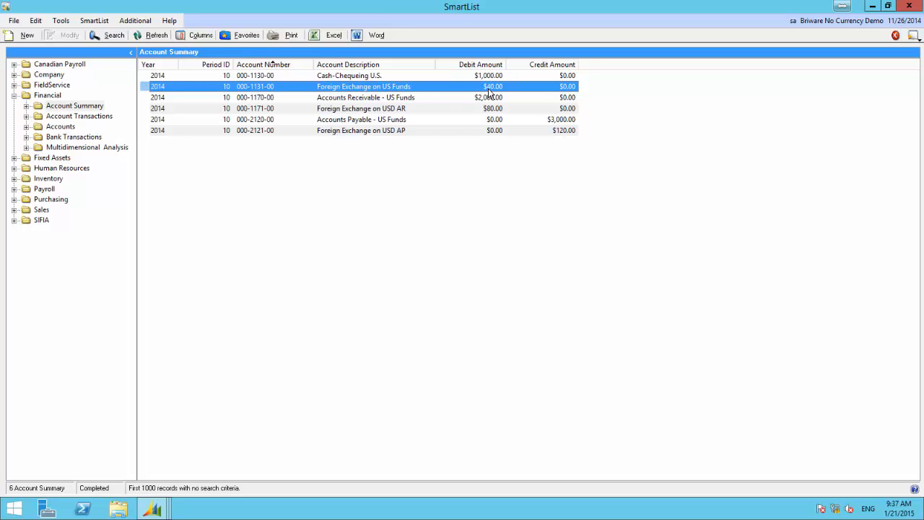
{"action": "left_click", "coordinate": [370, 99]}
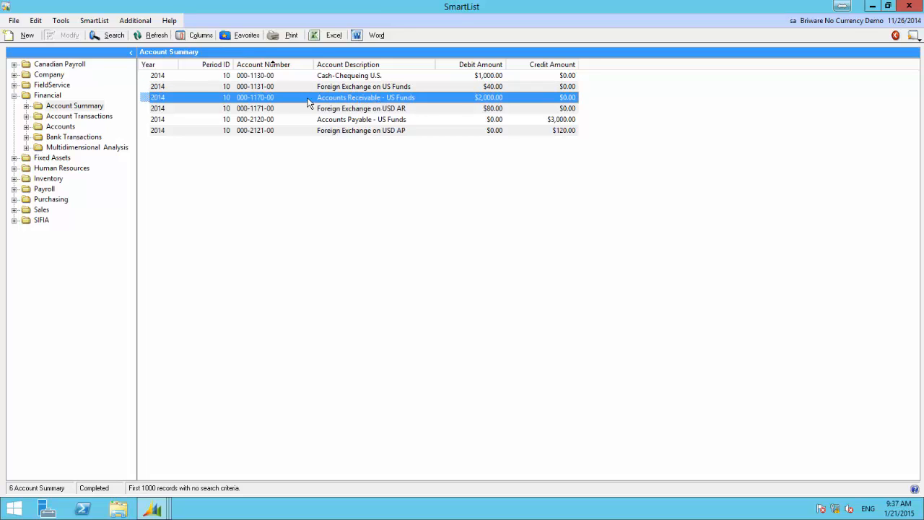
{"action": "left_click", "coordinate": [356, 110]}
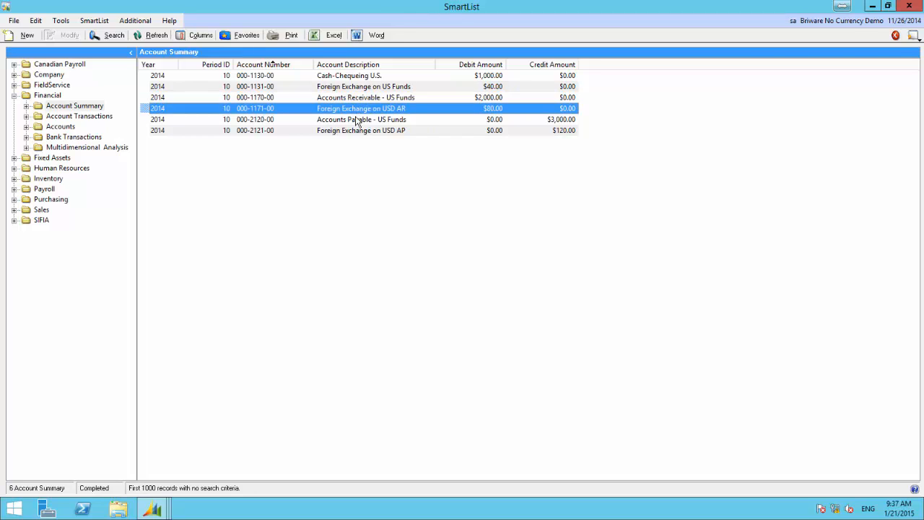
{"action": "left_click", "coordinate": [357, 121]}
{"action": "left_click", "coordinate": [363, 131]}
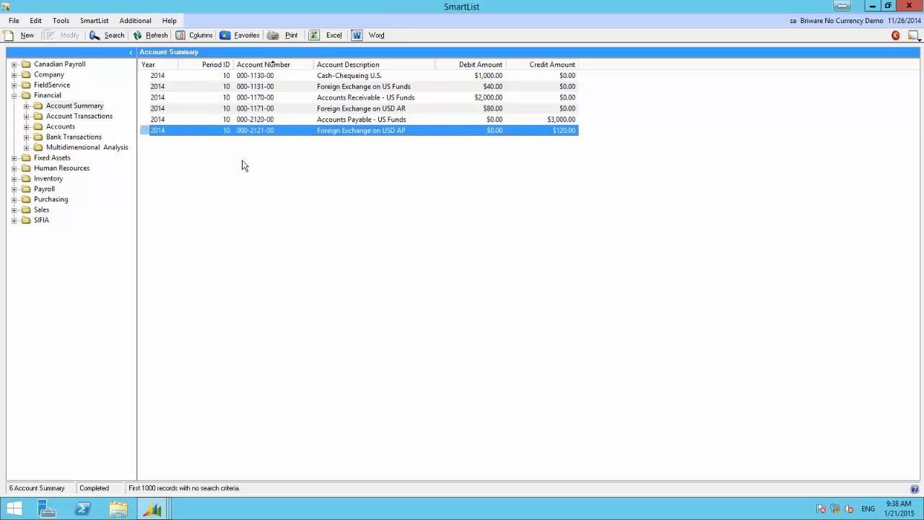
Switch to the payables transaction entry and start an invoice described as "Sample" for vendor NMCUR
{"action": "left_click", "coordinate": [871, 6]}
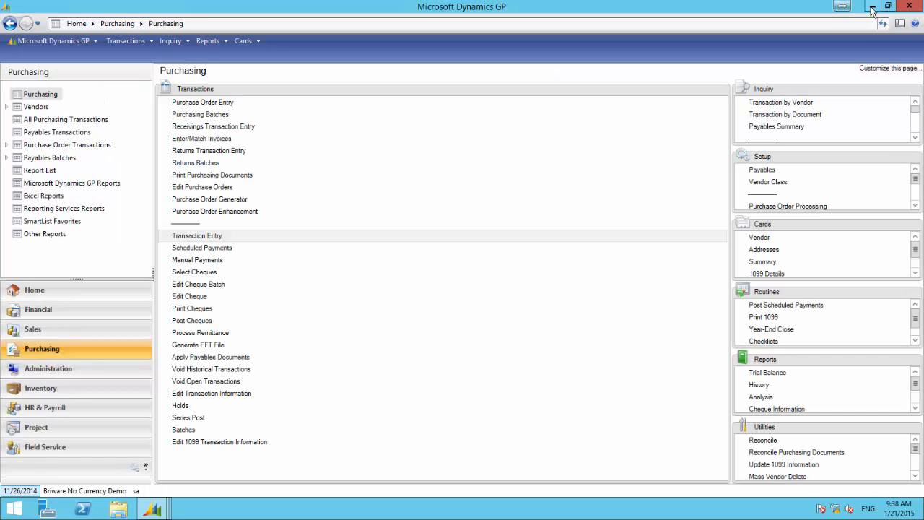
{"action": "mouse_move", "coordinate": [152, 509]}
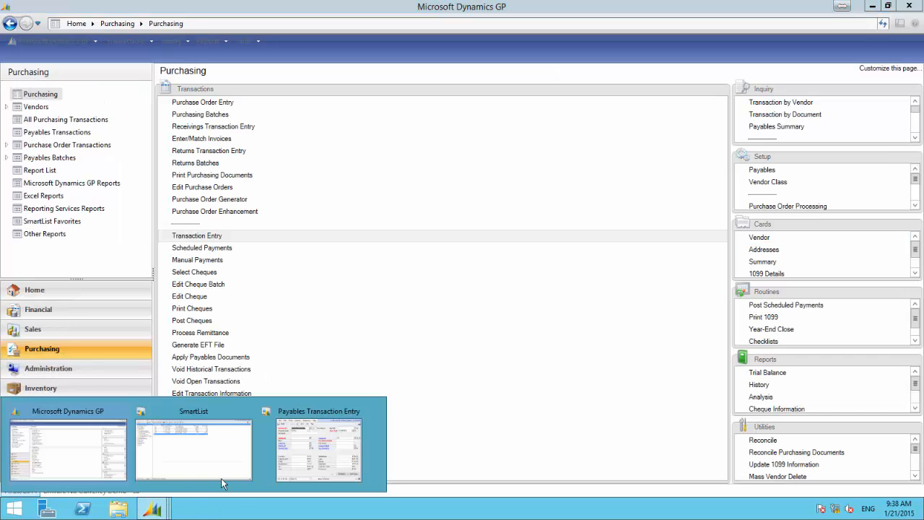
{"action": "left_click", "coordinate": [292, 418]}
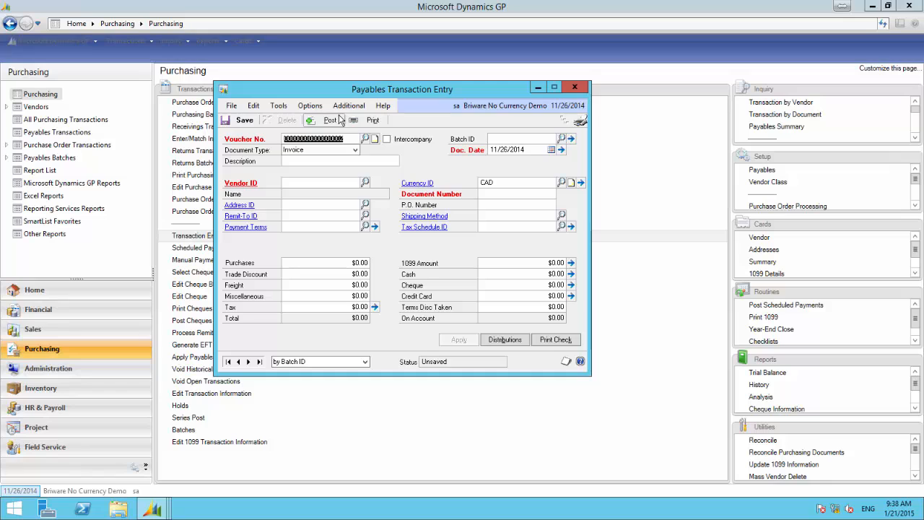
{"action": "key", "text": "Tab"}
{"action": "key", "text": "Tab"}
{"action": "key", "text": "Tab"}
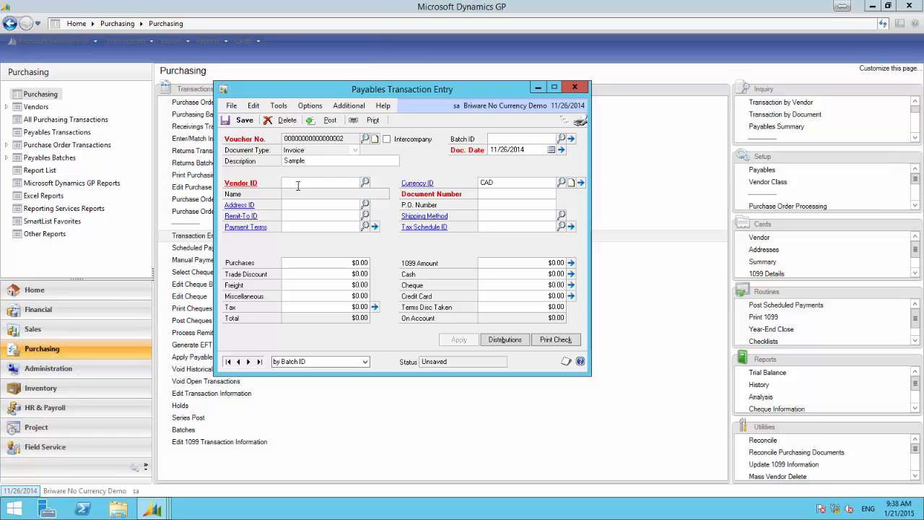
{"action": "left_click", "coordinate": [365, 183]}
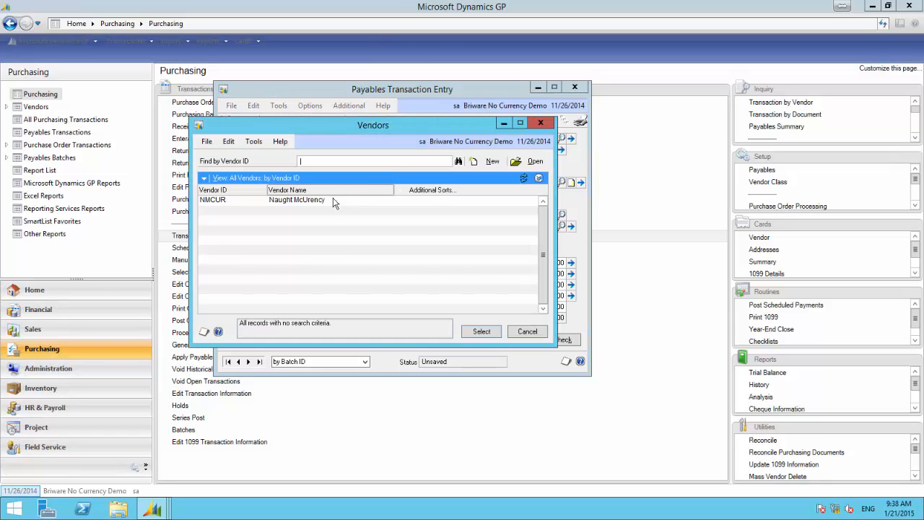
{"action": "double_click", "coordinate": [239, 200]}
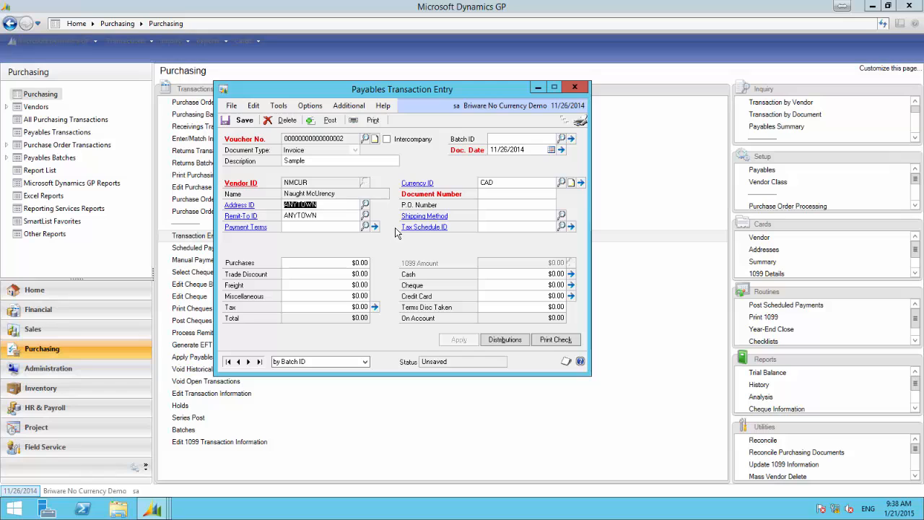
Set the invoice's purchases amount to $100.00 and its document number to 12345
{"action": "left_click", "coordinate": [359, 262]}
{"action": "type", "text": "100"}
{"action": "key", "text": "Tab"}
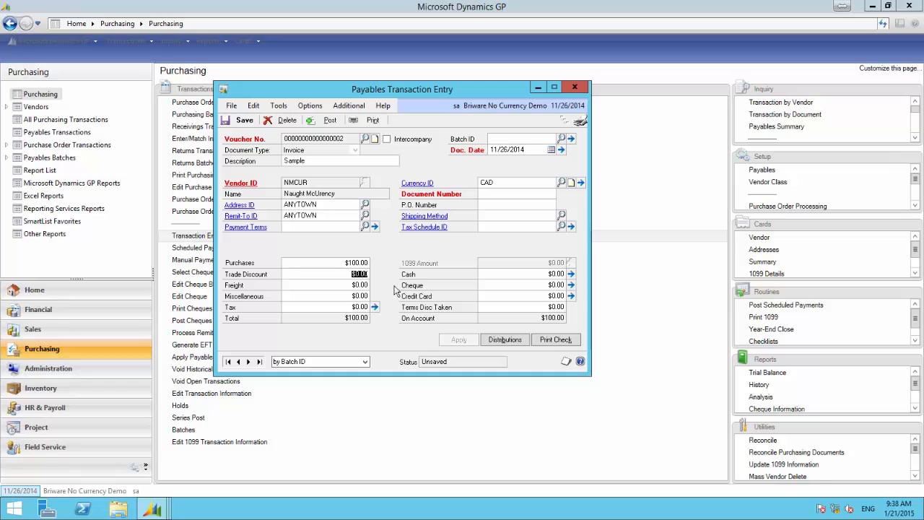
{"action": "left_click", "coordinate": [491, 193]}
{"action": "type", "text": "12345"}
{"action": "left_click", "coordinate": [523, 275]}
Open the invoice's distributions with full line details and set the PURCH line's debit to $109.00
{"action": "left_click", "coordinate": [503, 340]}
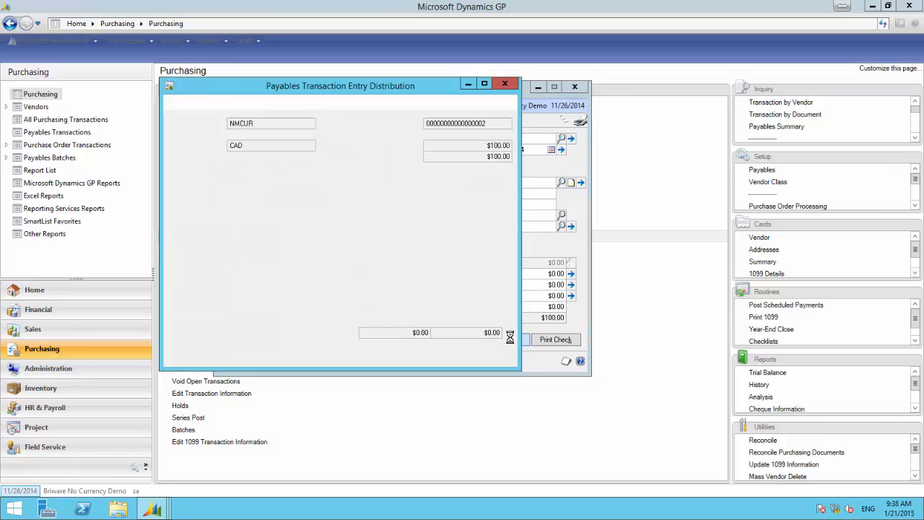
{"action": "left_click", "coordinate": [507, 201]}
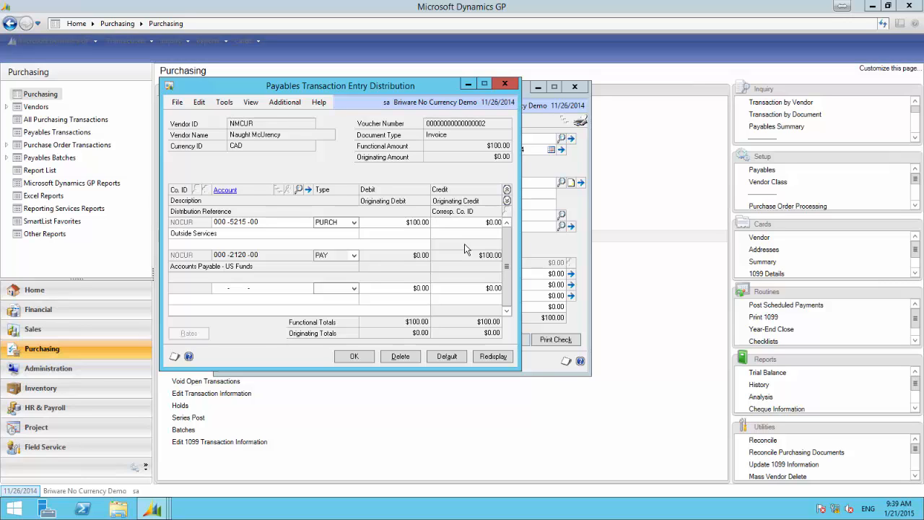
{"action": "left_click", "coordinate": [396, 224]}
{"action": "type", "text": "109.00"}
{"action": "key", "text": "Tab"}
Add a distribution line crediting $9.00 to ledger account 000-2121-00, accept the distributions and post the invoice
{"action": "left_click", "coordinate": [226, 288]}
{"action": "type", "text": "000 -2121 -00"}
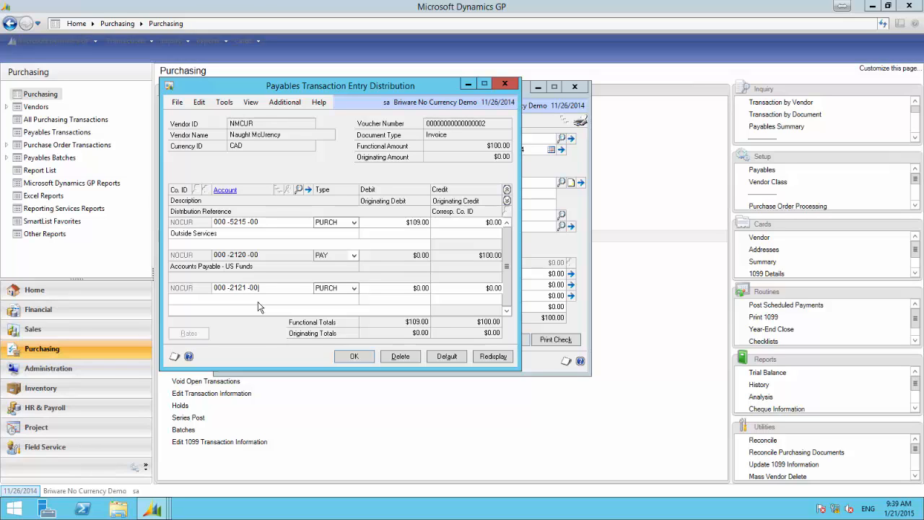
{"action": "key", "text": "Tab"}
{"action": "key", "text": "Tab"}
{"action": "key", "text": "Tab"}
{"action": "type", "text": "9.30"}
{"action": "left_click", "coordinate": [360, 357]}
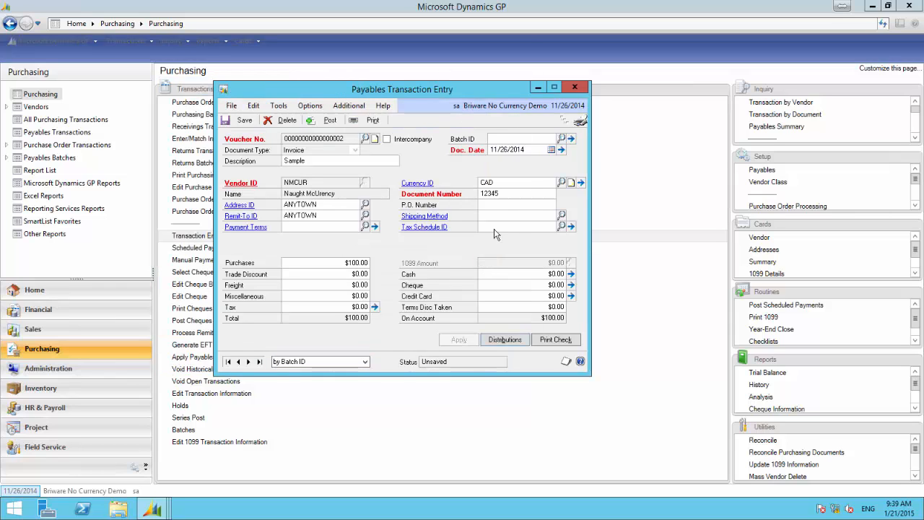
{"action": "left_click", "coordinate": [329, 121]}
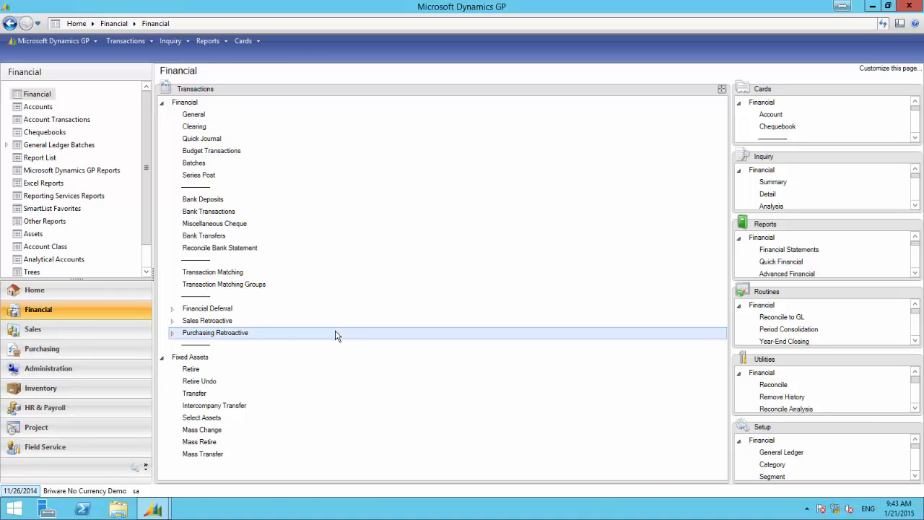
Refresh the SmartList account summary and sort it by account number in ascending order
{"action": "mouse_move", "coordinate": [152, 508]}
{"action": "left_click", "coordinate": [243, 477]}
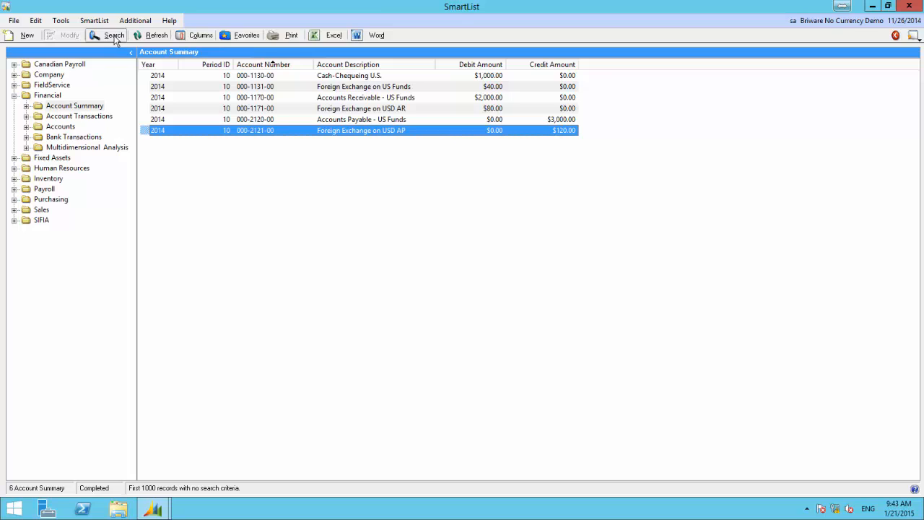
{"action": "left_click", "coordinate": [152, 35]}
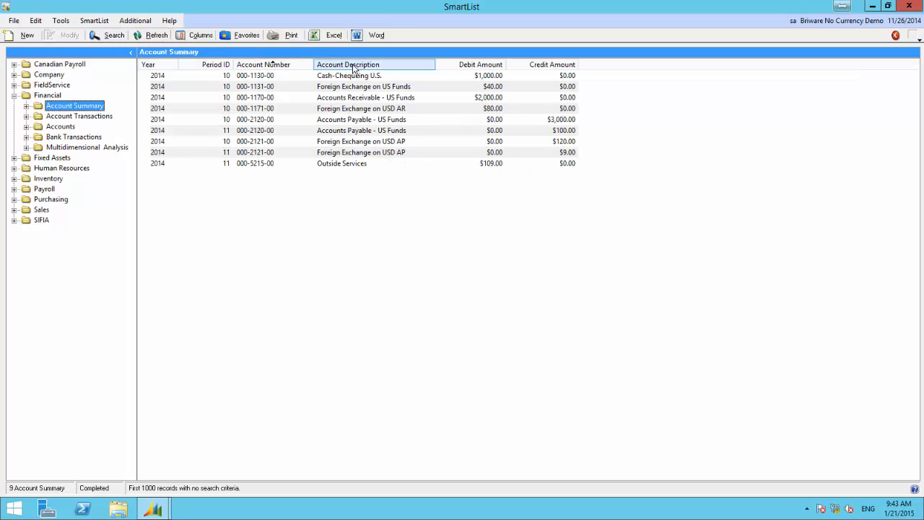
{"action": "left_click", "coordinate": [276, 67]}
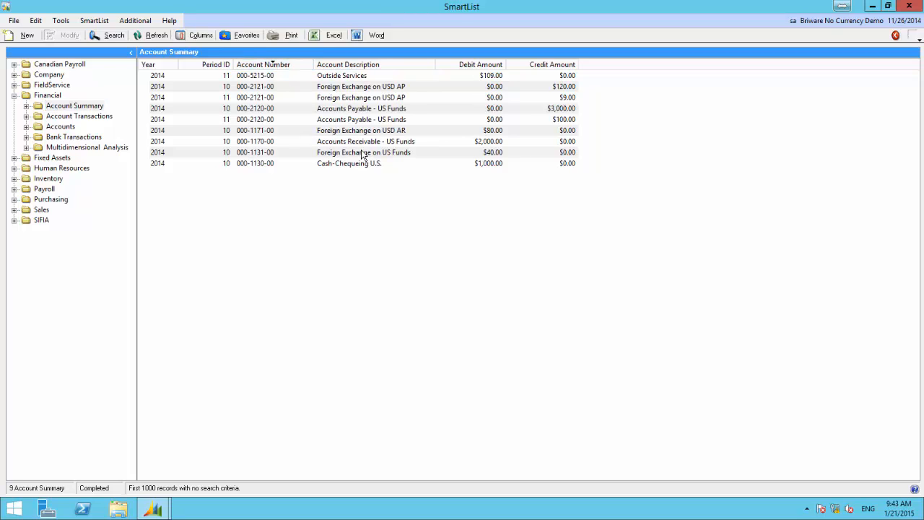
{"action": "left_click", "coordinate": [283, 66]}
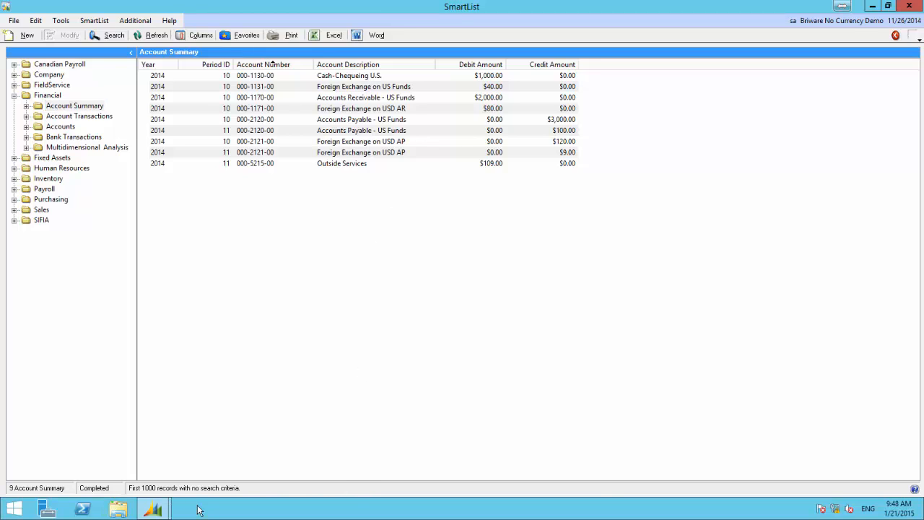
Open a financial summary inquiry for ledger account 000-2120-00 in 2014 and select the Period 11 row
{"action": "mouse_move", "coordinate": [151, 509]}
{"action": "left_click", "coordinate": [109, 453]}
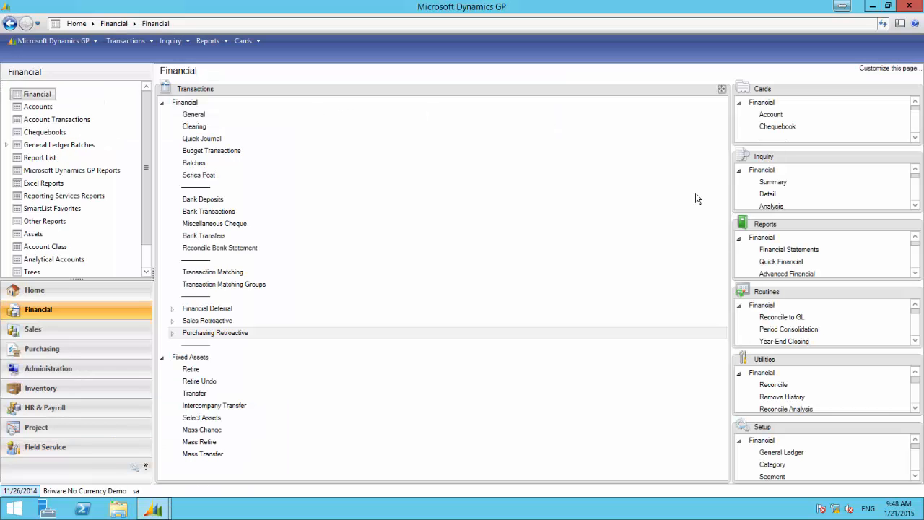
{"action": "left_click", "coordinate": [776, 184]}
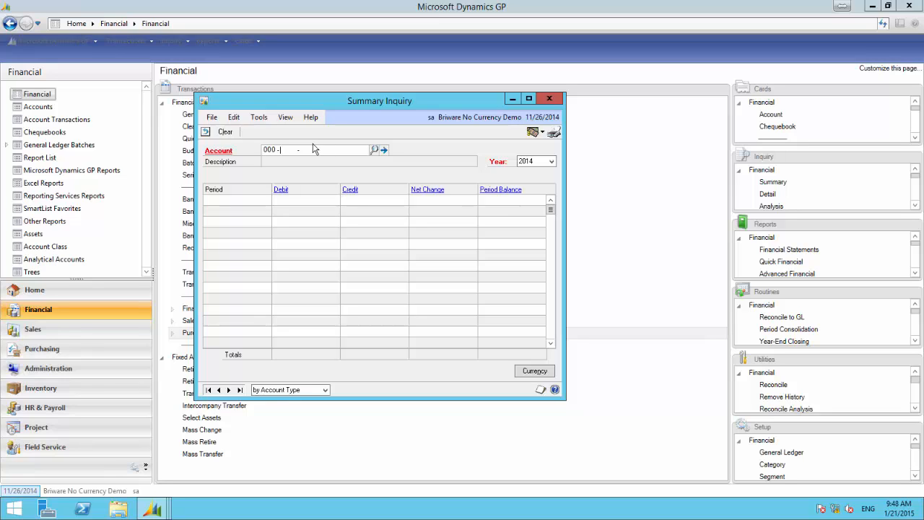
{"action": "type", "text": "000 -2120 -00"}
{"action": "key", "text": "Tab"}
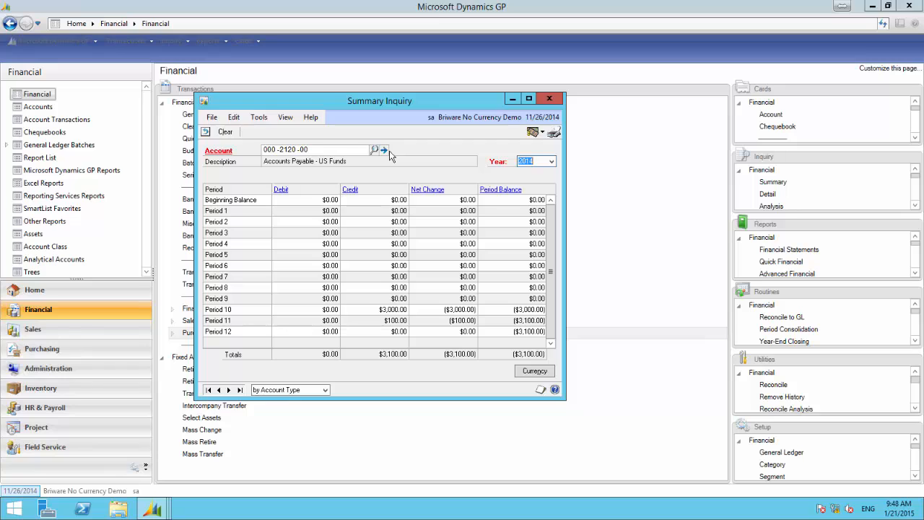
{"action": "left_click", "coordinate": [225, 322]}
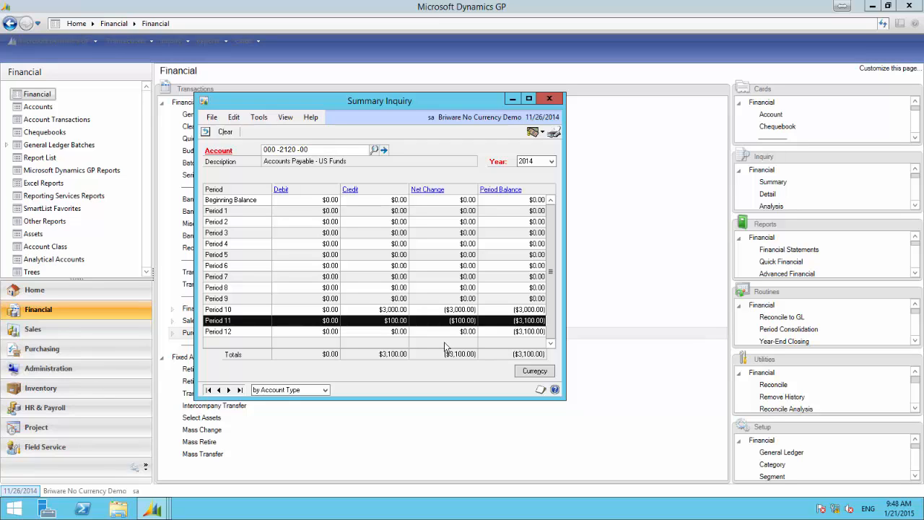
Switch to the blank Excel workbook, enter "US Amount" in cell A1 and widen columns A and B
{"action": "mouse_move", "coordinate": [162, 511]}
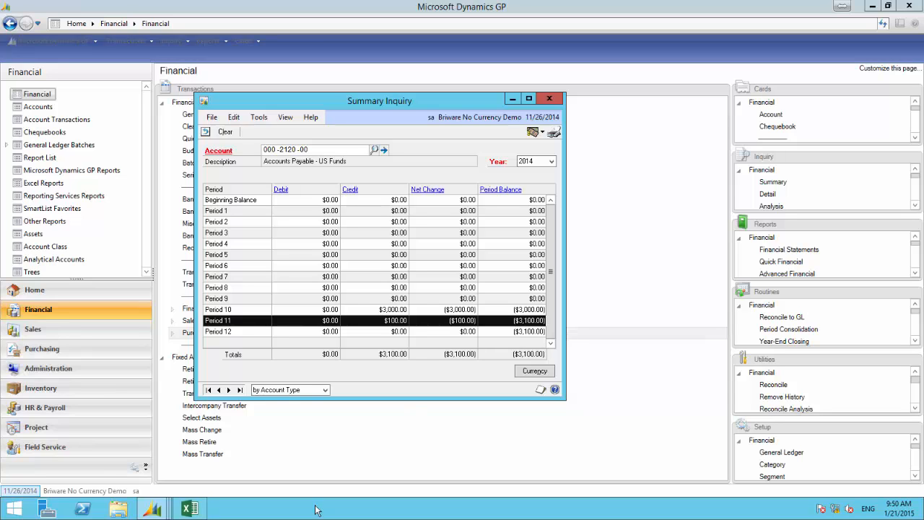
{"action": "left_click", "coordinate": [190, 509]}
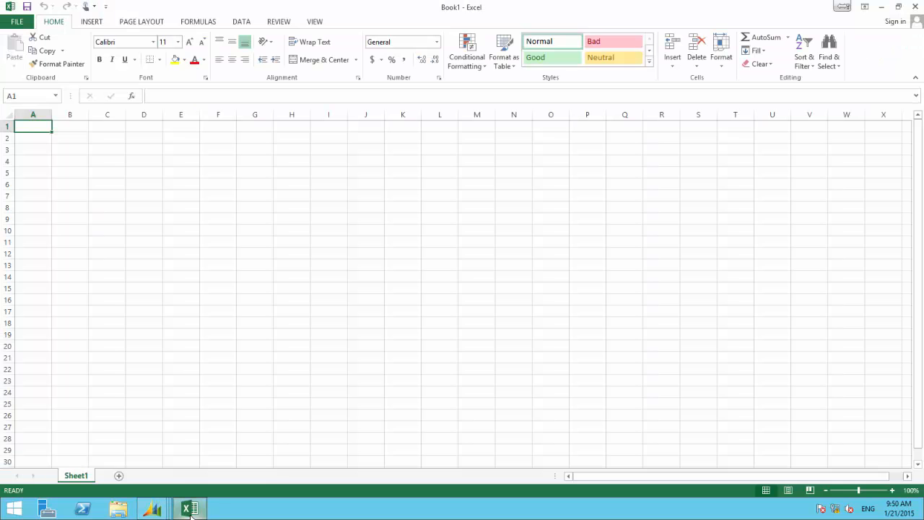
{"action": "type", "text": "US Amount"}
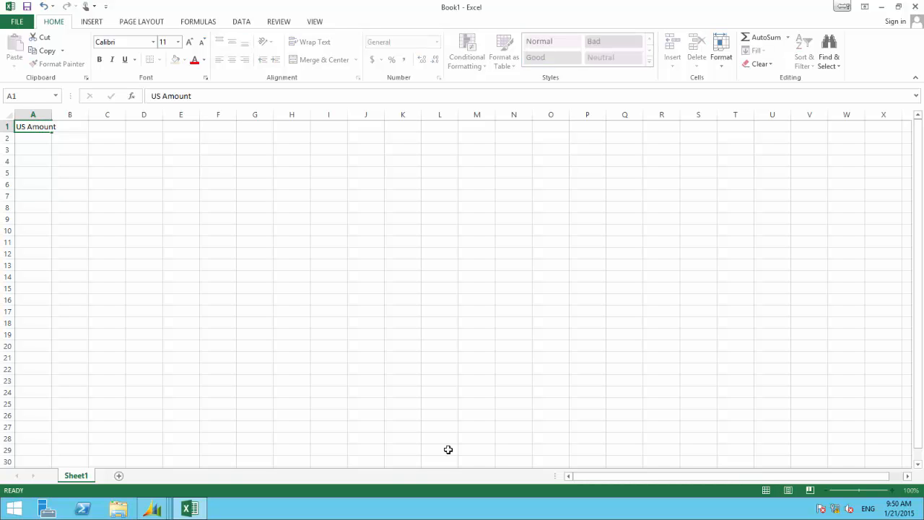
{"action": "key", "text": "Tab"}
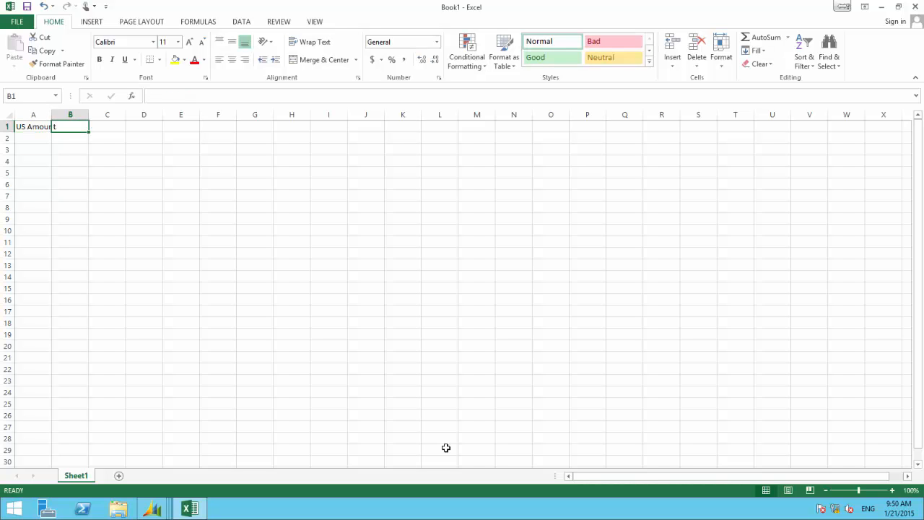
{"action": "left_click_drag", "start_coordinate": [61, 111], "coordinate": [131, 118]}
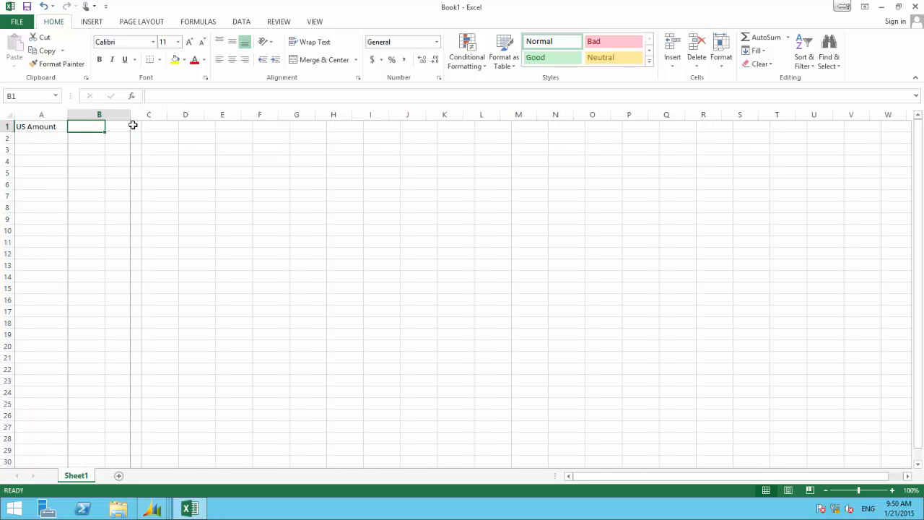
Enter 3100 in cell B1 beside the US Amount label and the label "Rayte" in cell A2
{"action": "mouse_move", "coordinate": [165, 512]}
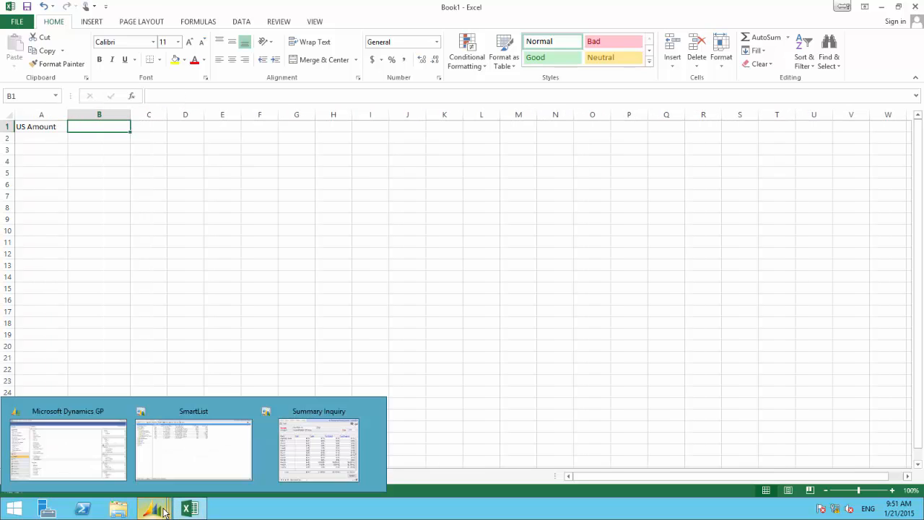
{"action": "type", "text": "3100"}
{"action": "key", "text": "Return"}
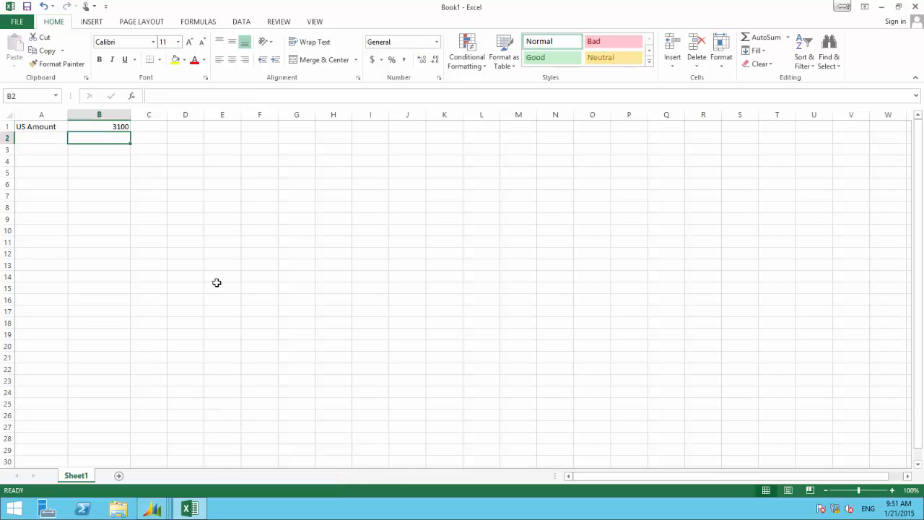
{"action": "key", "text": "Left"}
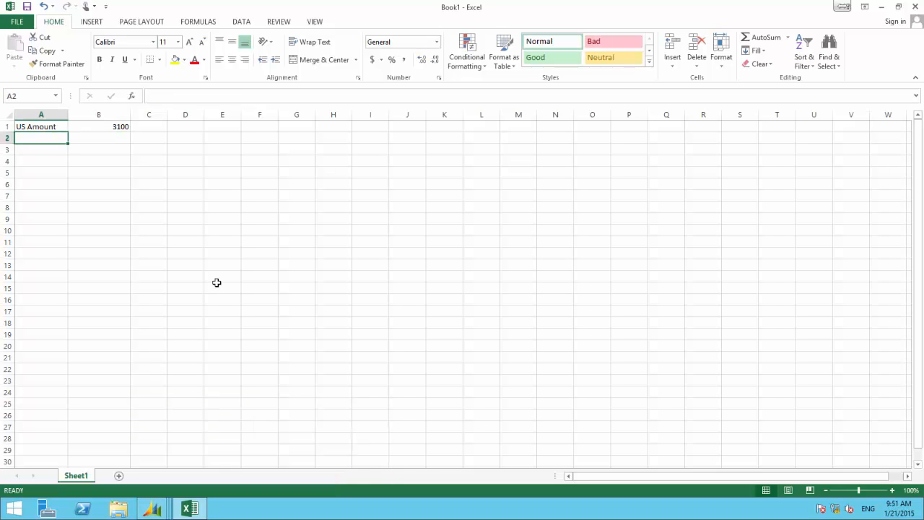
{"action": "type", "text": "Rayte"}
{"action": "key", "text": "Tab"}
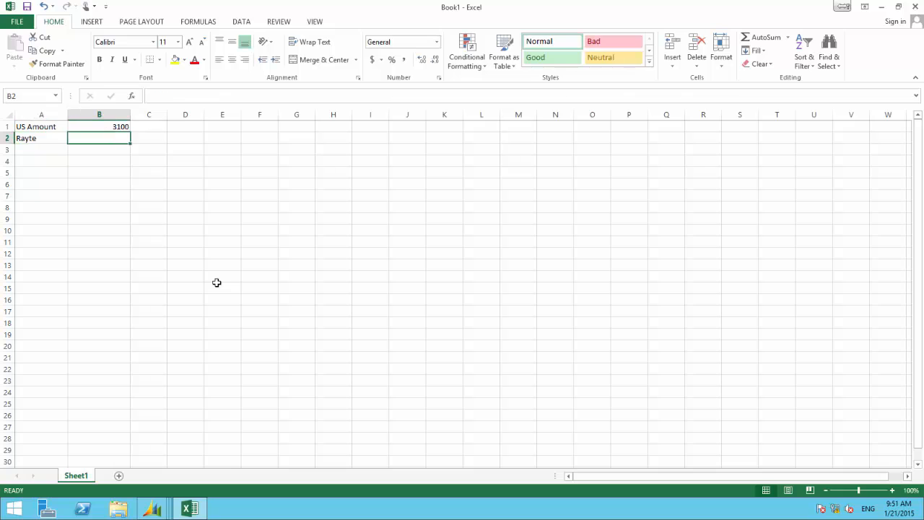
Correct the label in cell A2 to "Rate" and enter 1.15 beside it in cell B2
{"action": "key", "text": "Left"}
{"action": "type", "text": "Rate"}
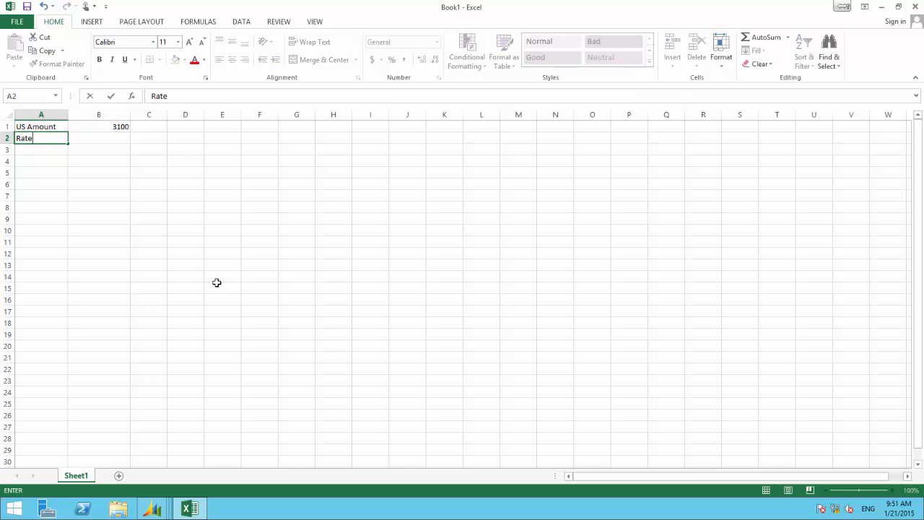
{"action": "key", "text": "Tab"}
{"action": "type", "text": "1.15"}
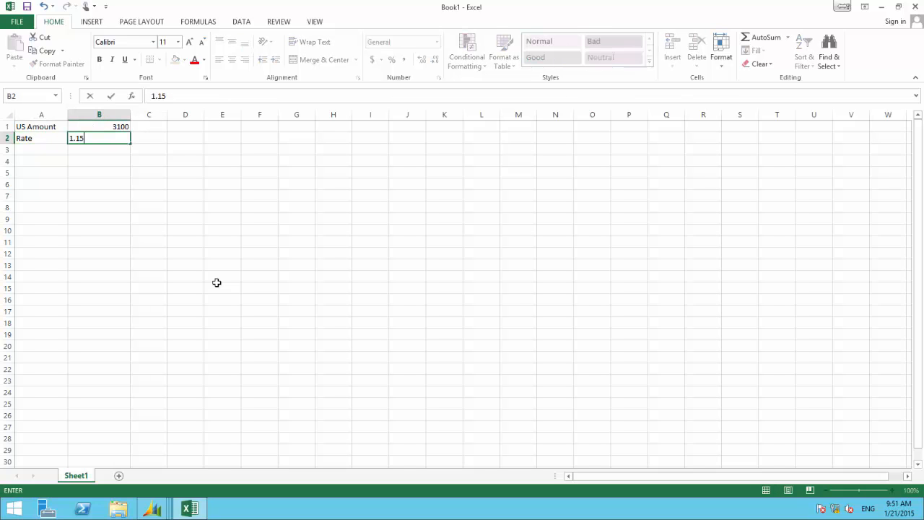
{"action": "key", "text": "Return"}
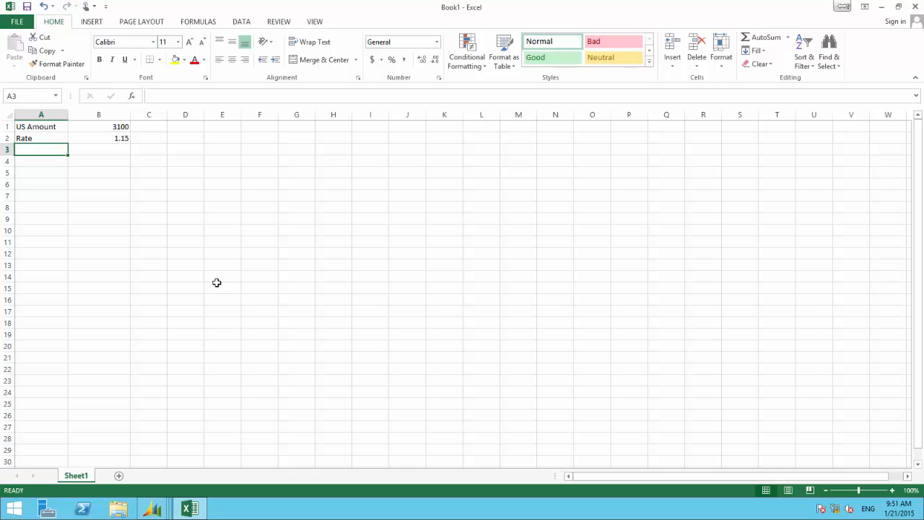
Multiply the US amount by the rate in cell B3 with the formula =B1*B2
{"action": "key", "text": "Tab"}
{"action": "type", "text": "="}
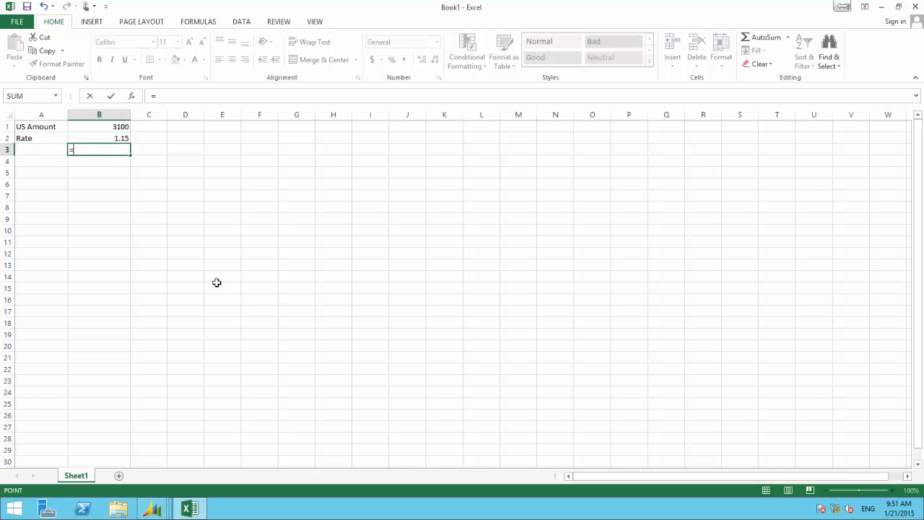
{"action": "key", "text": "Up"}
{"action": "key", "text": "Up"}
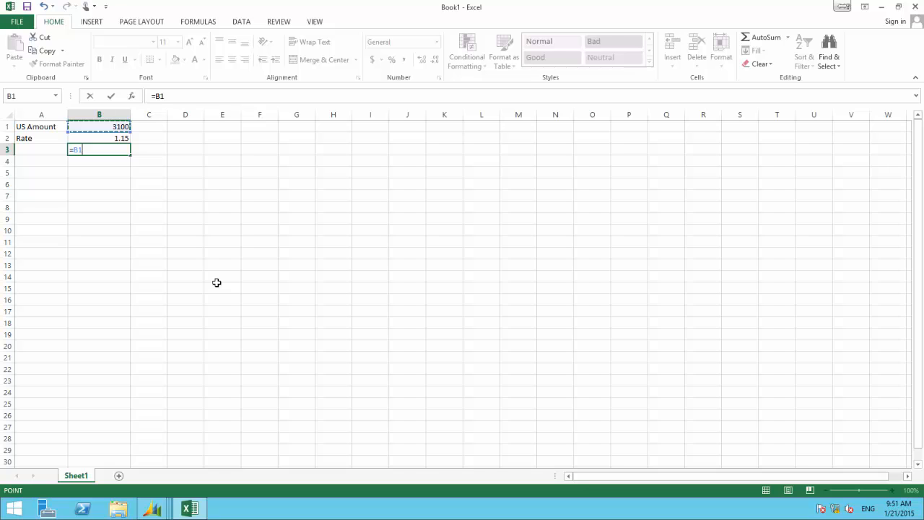
{"action": "type", "text": "*"}
{"action": "key", "text": "Up"}
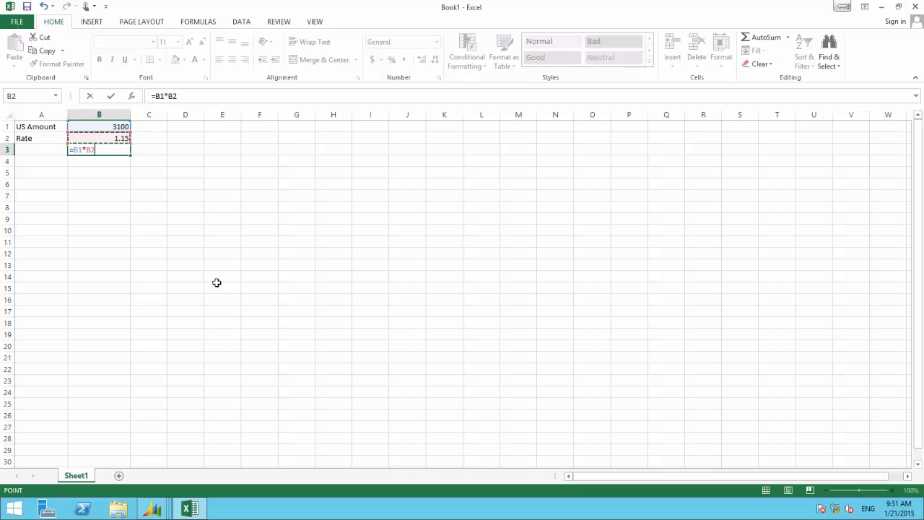
{"action": "key", "text": "Return"}
{"action": "key", "text": "Left"}
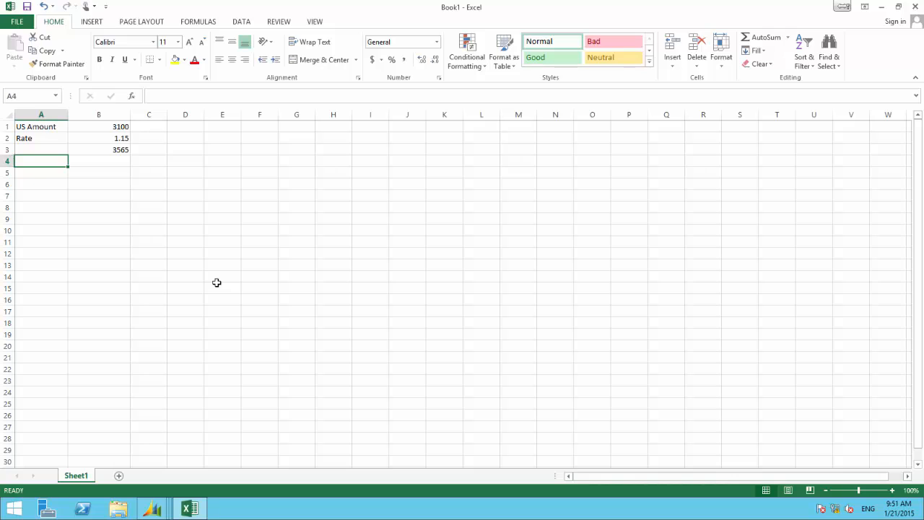
Enter the label "Exchange Account" in cell A4 and widen column A to fit it
{"action": "key", "text": "Right"}
{"action": "key", "text": "Down"}
{"action": "key", "text": "Up"}
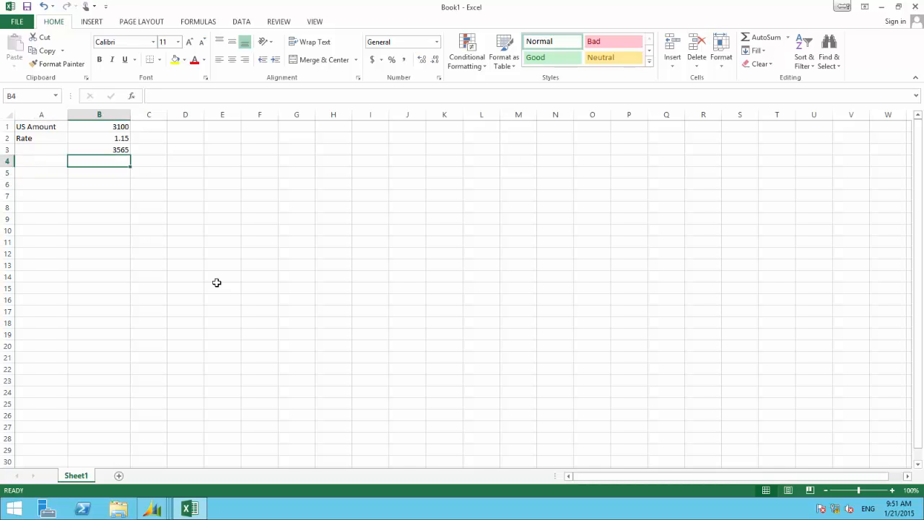
{"action": "key", "text": "Left"}
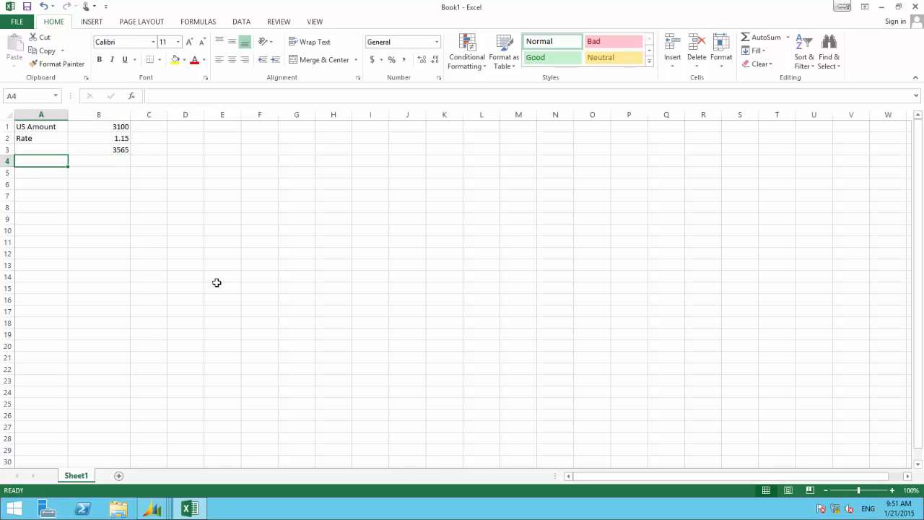
{"action": "type", "text": "Exchange"}
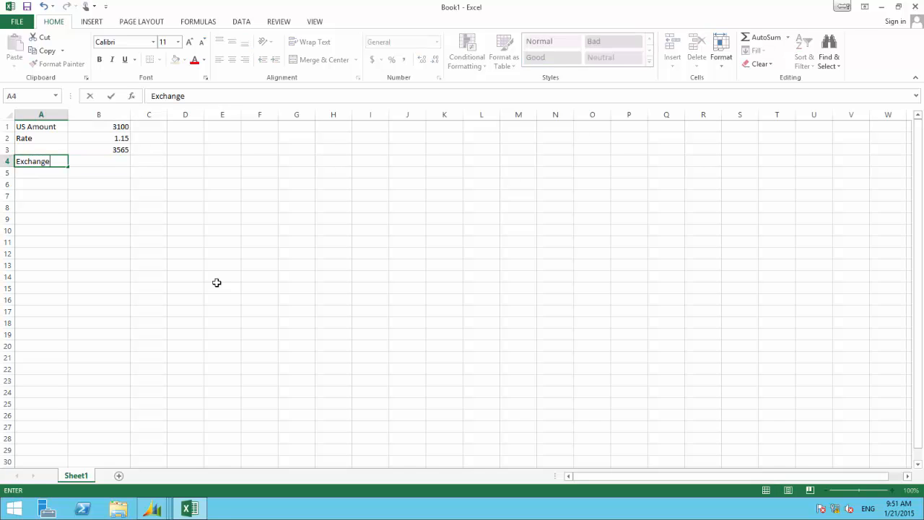
{"action": "type", "text": " Account"}
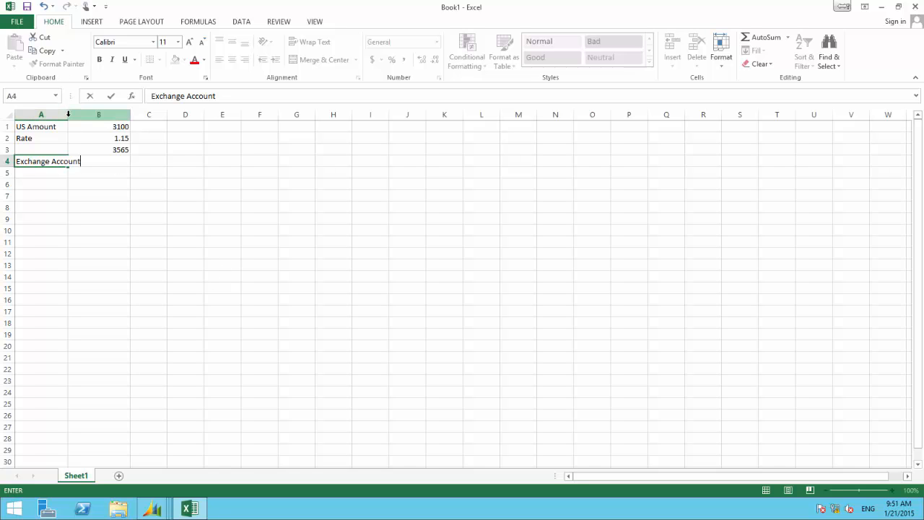
{"action": "key", "text": "F2"}
{"action": "double_click", "coordinate": [68, 114]}
Calculate the exchange account balance in cell B4 with the formula =B3-B1
{"action": "left_click", "coordinate": [114, 163]}
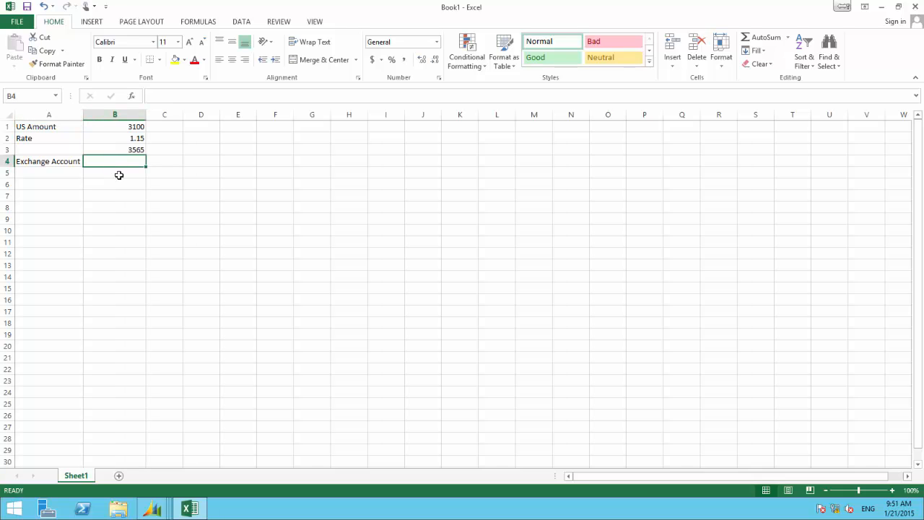
{"action": "type", "text": "="}
{"action": "key", "text": "Up"}
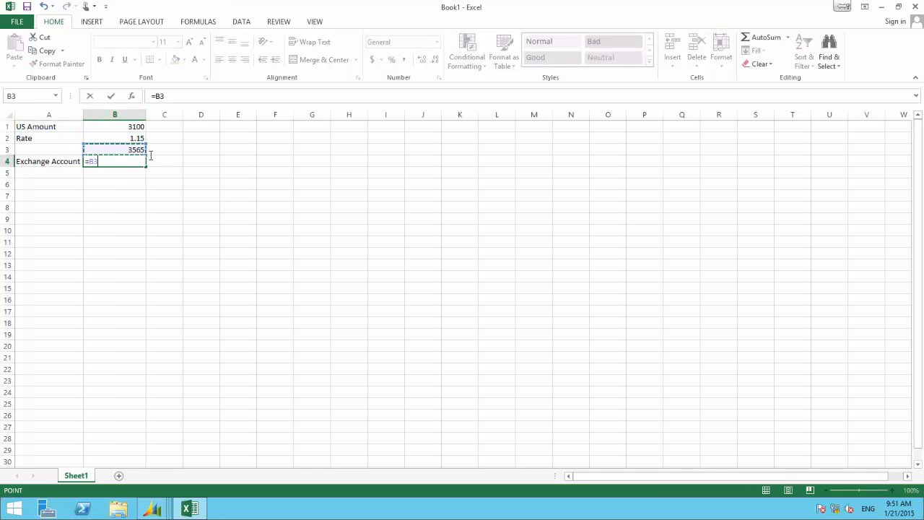
{"action": "type", "text": "-"}
{"action": "left_click", "coordinate": [137, 128]}
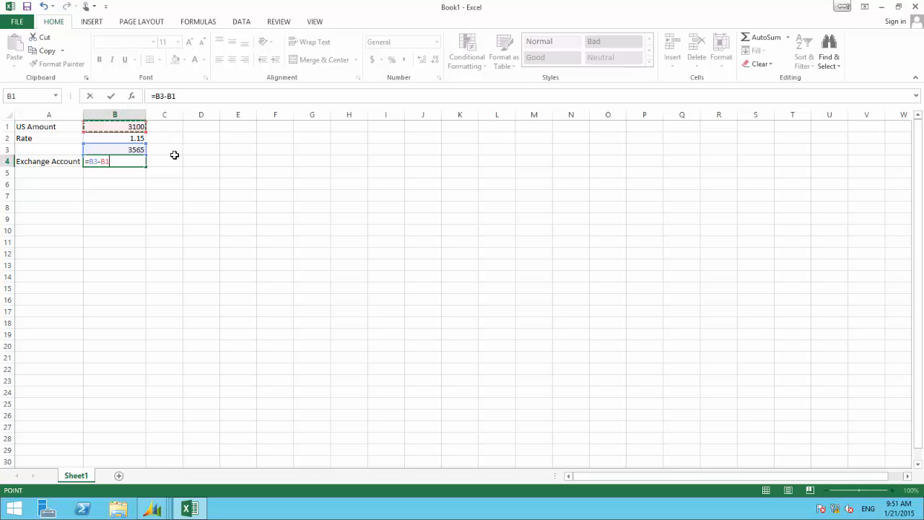
{"action": "key", "text": "Return"}
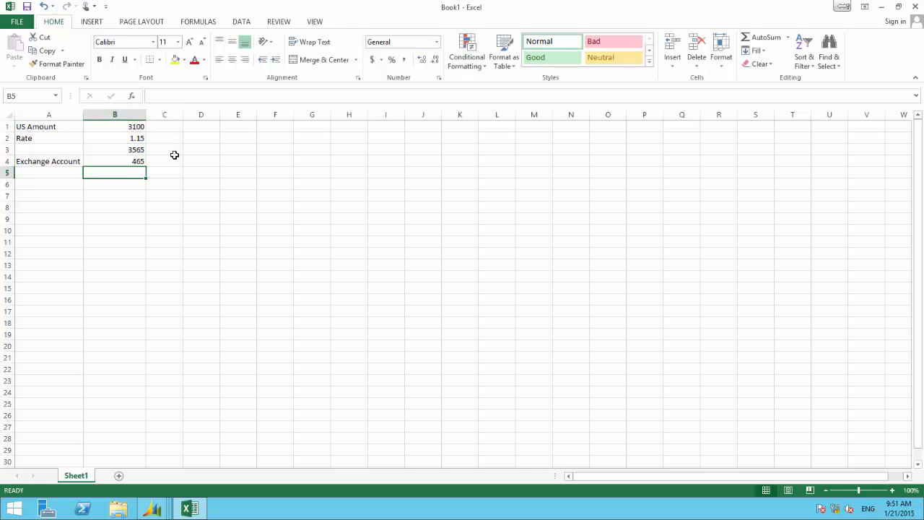
{"action": "key", "text": "Up"}
{"action": "key", "text": "Down"}
{"action": "key", "text": "Left"}
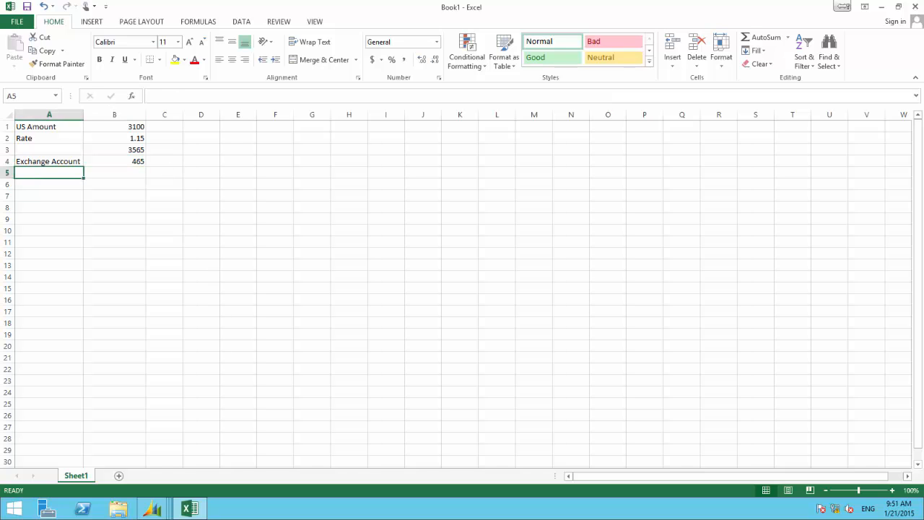
Switch to the Dynamics GP Summary Inquiry, look up ledger account 000-2121-00 and select its Period 11 row
{"action": "left_click", "coordinate": [153, 508]}
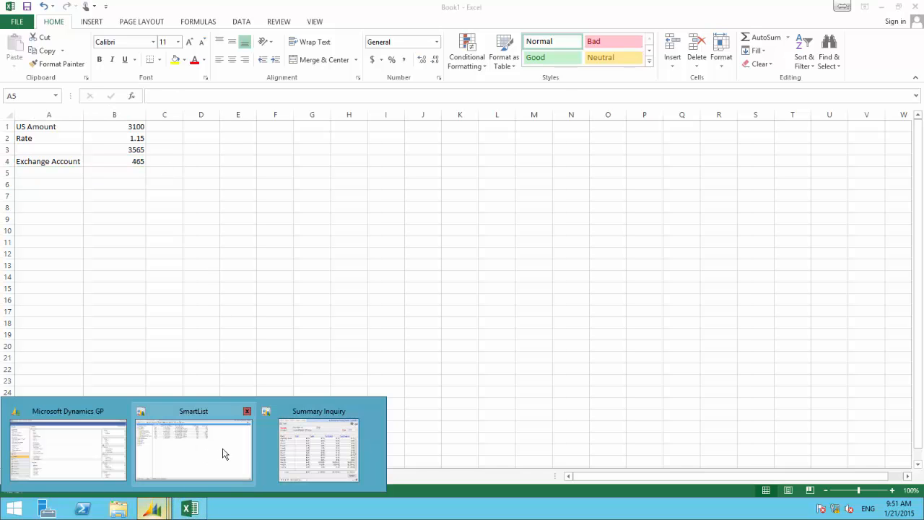
{"action": "left_click", "coordinate": [303, 454]}
{"action": "double_click", "coordinate": [305, 149]}
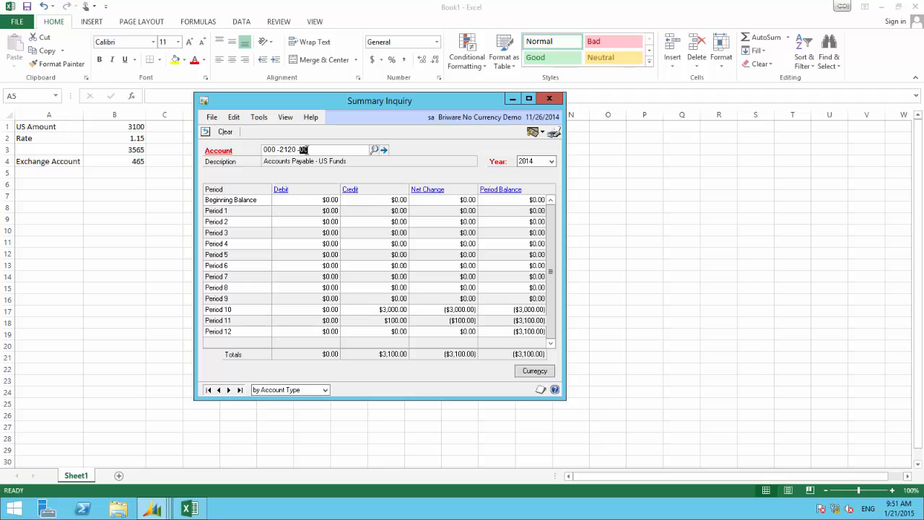
{"action": "double_click", "coordinate": [288, 149]}
{"action": "type", "text": "2121"}
{"action": "key", "text": "Tab"}
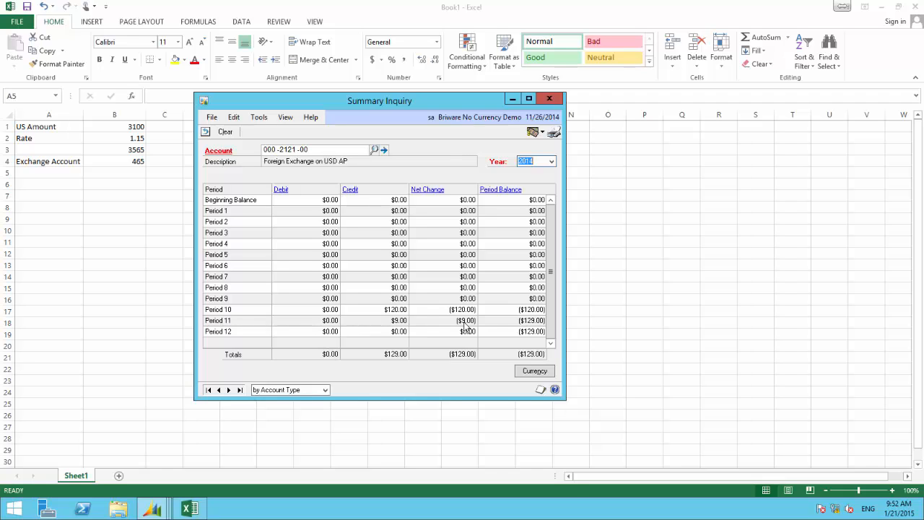
{"action": "left_click", "coordinate": [515, 324]}
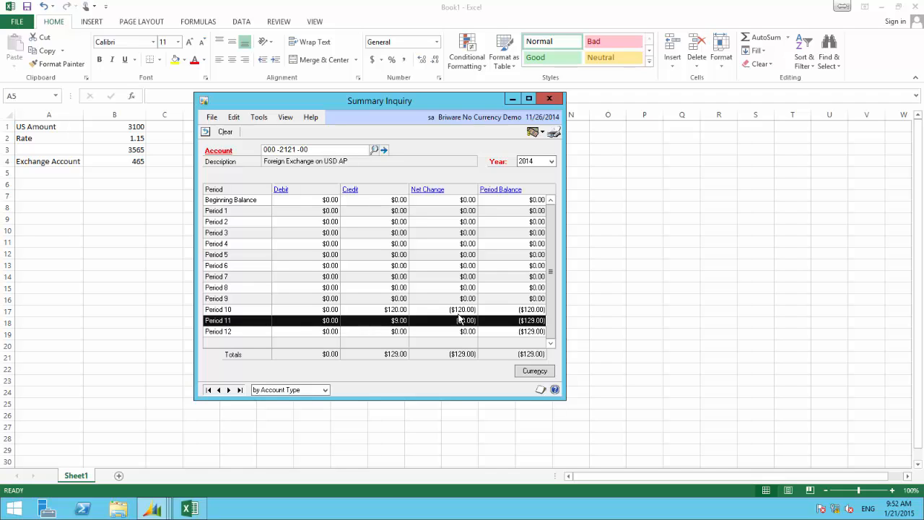
Return to the Excel workbook and enter the current foreign exchange balance, 129, in cell B5
{"action": "left_click", "coordinate": [127, 173]}
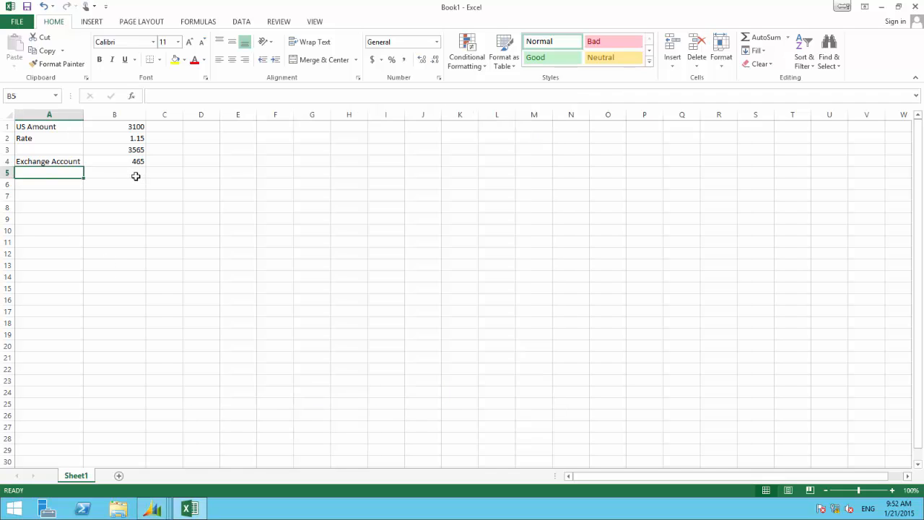
{"action": "left_click", "coordinate": [135, 176]}
{"action": "type", "text": "129"}
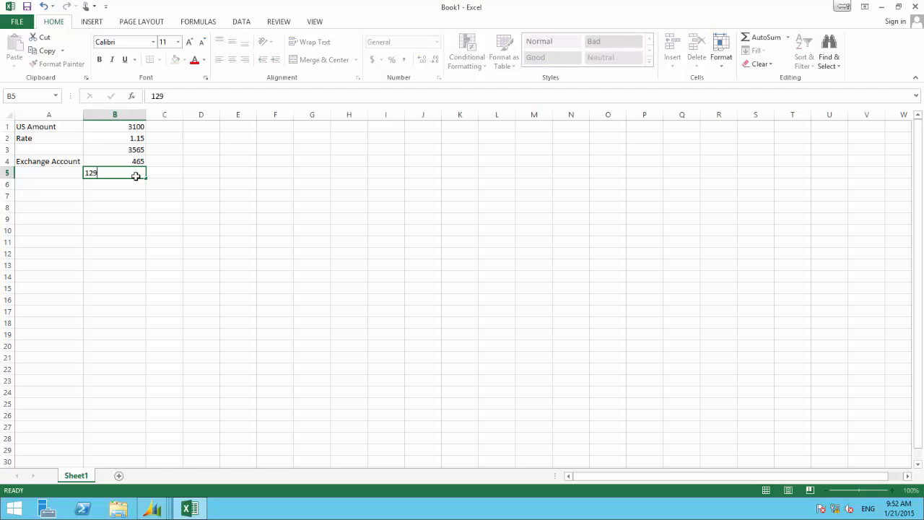
{"action": "key", "text": "Return"}
Calculate the required exchange adjustment in cell B6 with the formula =B4-B5
{"action": "type", "text": "-"}
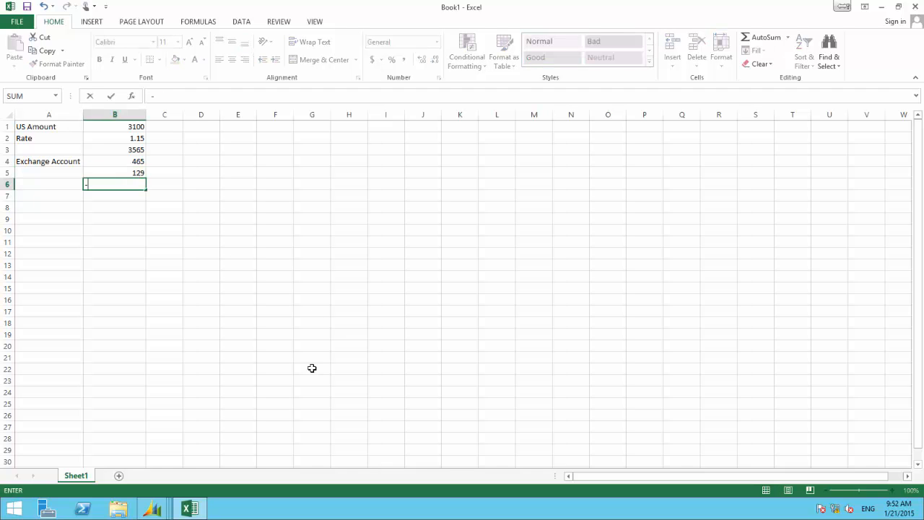
{"action": "key", "text": "Escape"}
{"action": "type", "text": "="}
{"action": "left_click", "coordinate": [121, 161]}
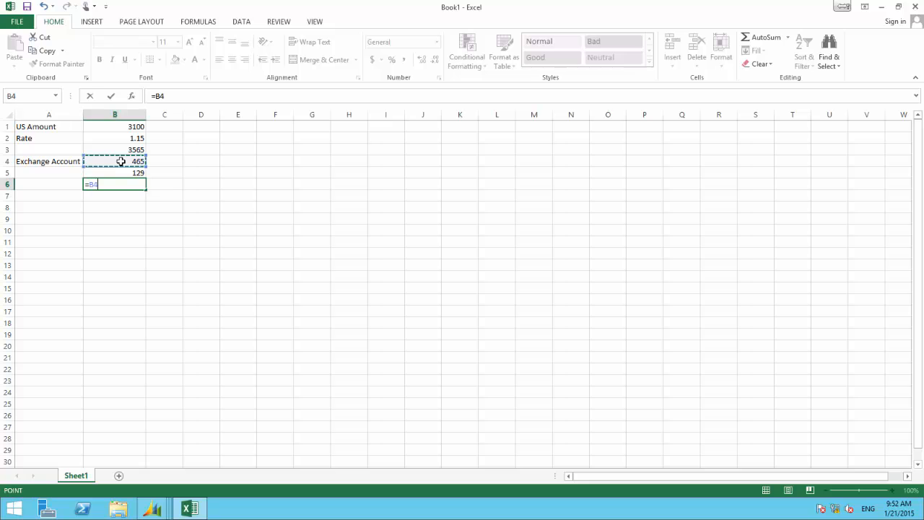
{"action": "type", "text": "-"}
{"action": "left_click", "coordinate": [124, 173]}
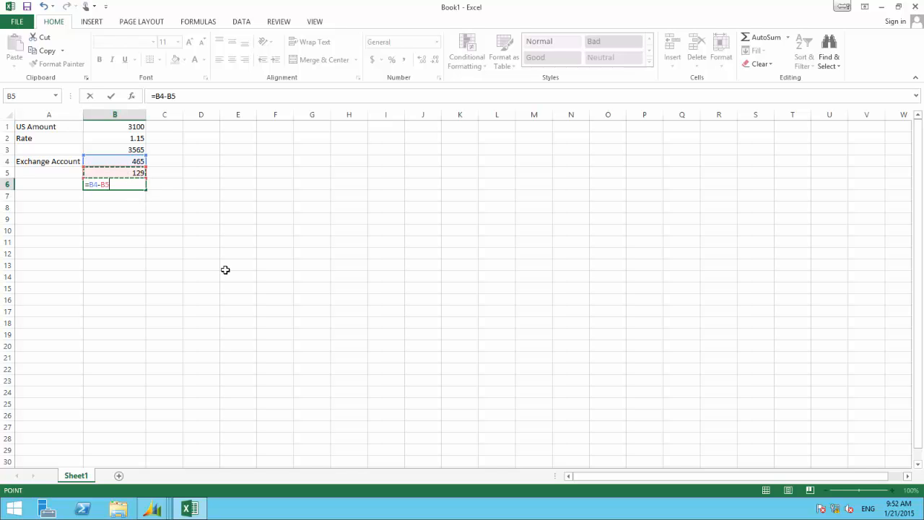
{"action": "key", "text": "Return"}
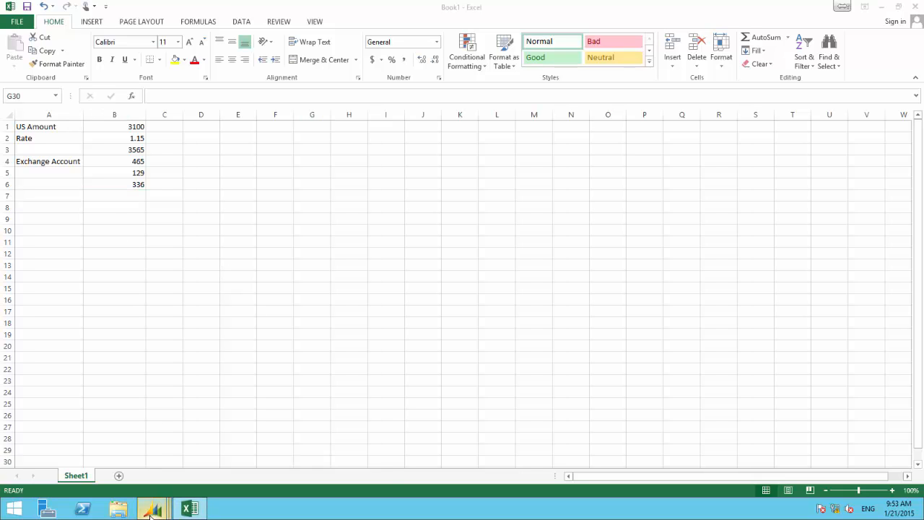
Switch to Dynamics GP, open a new general ledger transaction entry and set its reference to "Month End"
{"action": "mouse_move", "coordinate": [151, 509]}
{"action": "left_click", "coordinate": [121, 430]}
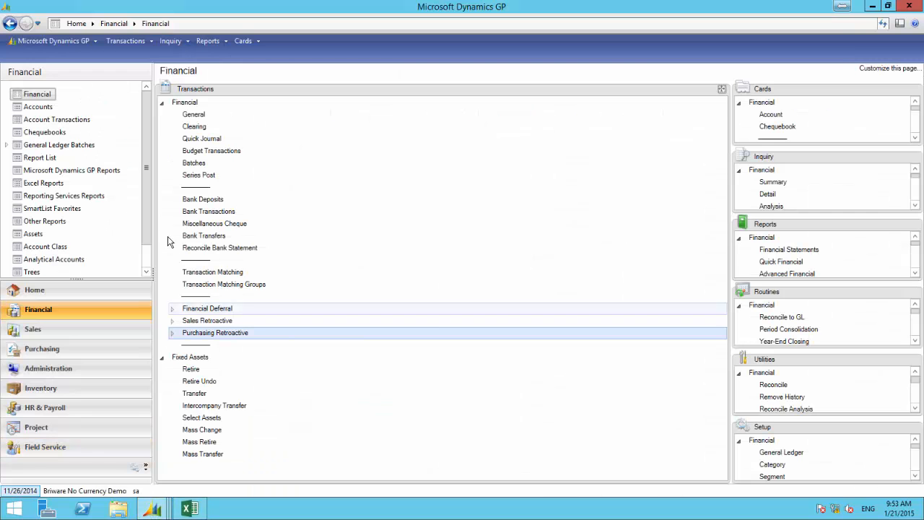
{"action": "left_click", "coordinate": [190, 116]}
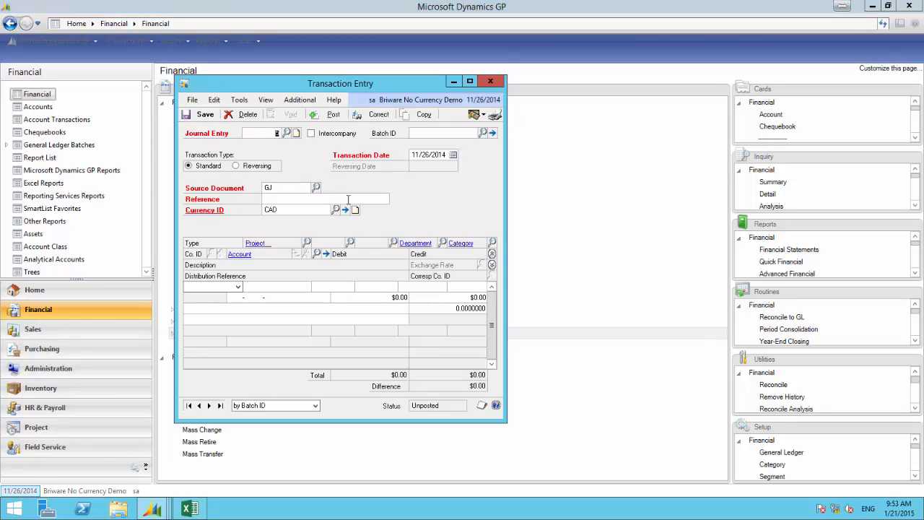
{"action": "left_click", "coordinate": [286, 202]}
{"action": "type", "text": "Month End"}
Set the first distribution line of the journal entry to account 000-2121-00
{"action": "left_click", "coordinate": [254, 296]}
{"action": "left_click", "coordinate": [231, 297]}
{"action": "type", "text": "000 -"}
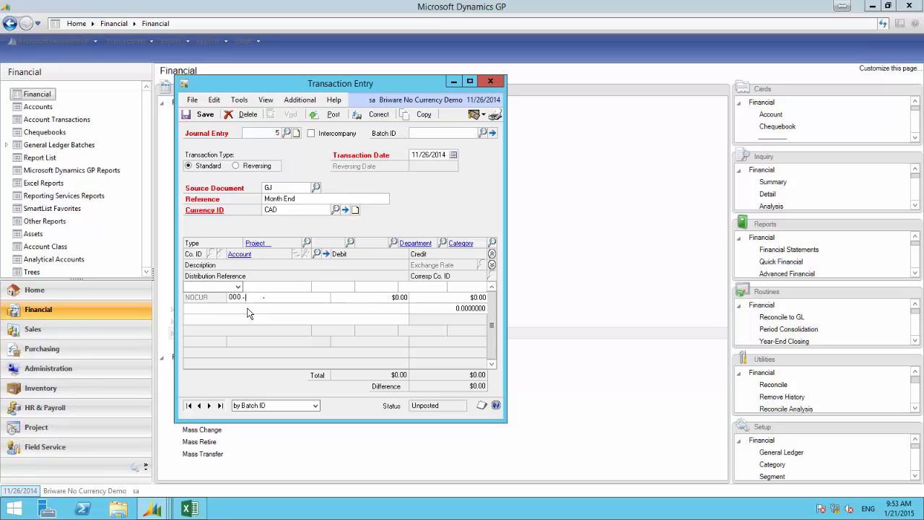
{"action": "type", "text": "2121 -00"}
{"action": "key", "text": "Tab"}
{"action": "key", "text": "Tab"}
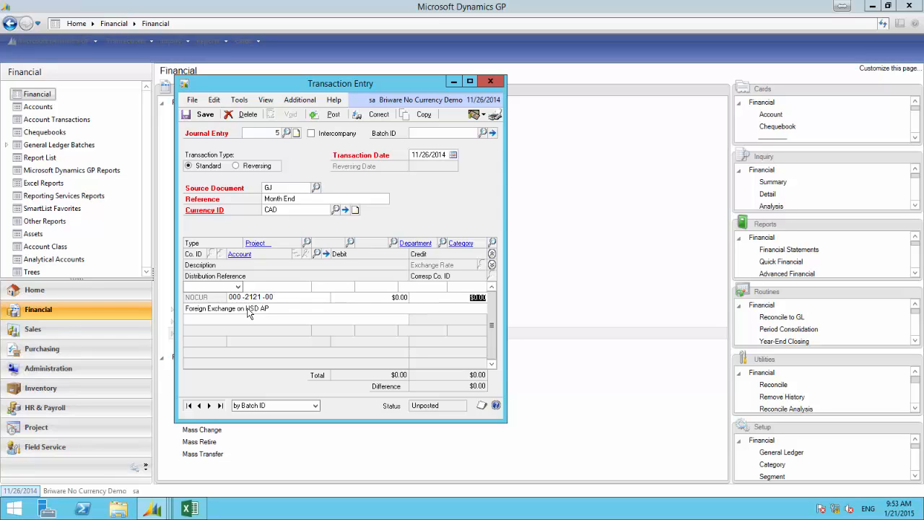
Check the adjustment in the Excel workbook and enter it as a $336.00 credit on the 000-2121-00 line
{"action": "left_click", "coordinate": [188, 511]}
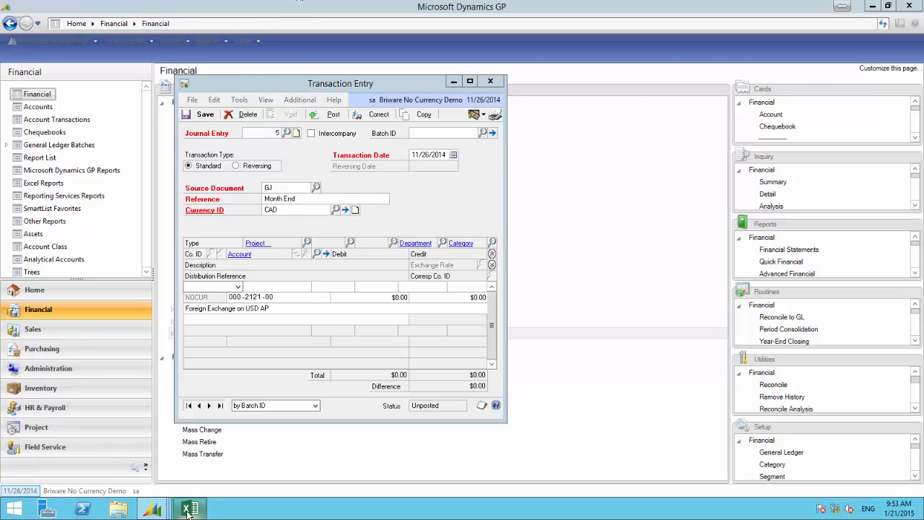
{"action": "left_click", "coordinate": [188, 511]}
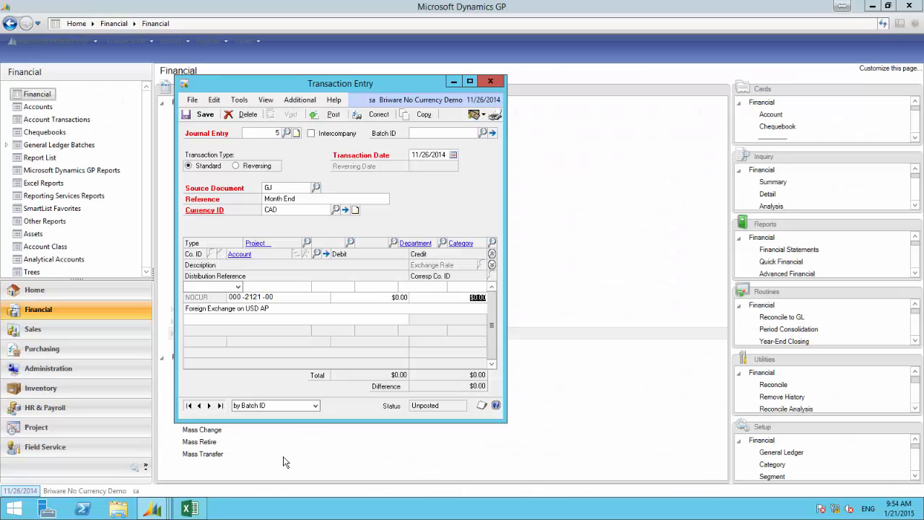
{"action": "type", "text": "0.336"}
{"action": "type", "text": "00"}
{"action": "key", "text": "Tab"}
{"action": "key", "text": "Tab"}
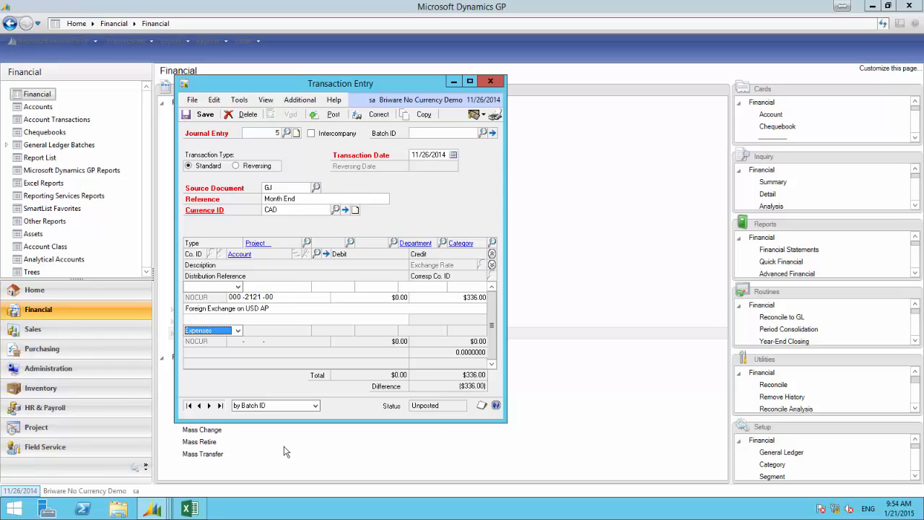
Set the second distribution line to account 000-5170-00 with a balancing debit of $336.00
{"action": "left_click", "coordinate": [258, 342]}
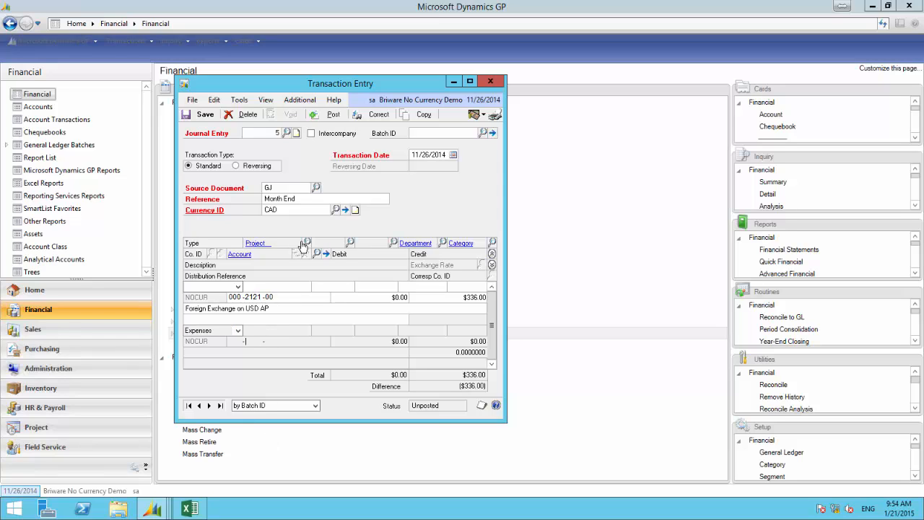
{"action": "type", "text": "000"}
{"action": "type", "text": "57"}
{"action": "type", "text": "7000"}
{"action": "key", "text": "Tab"}
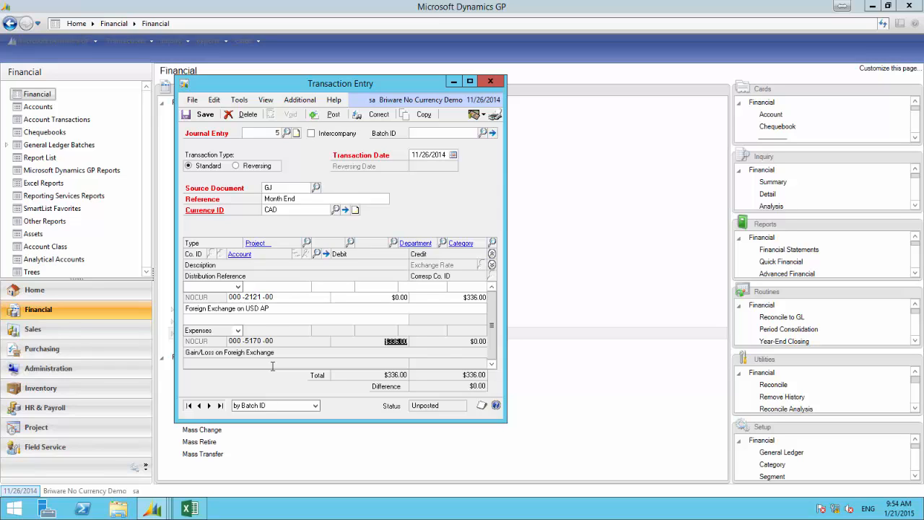
{"action": "key", "text": "Tab"}
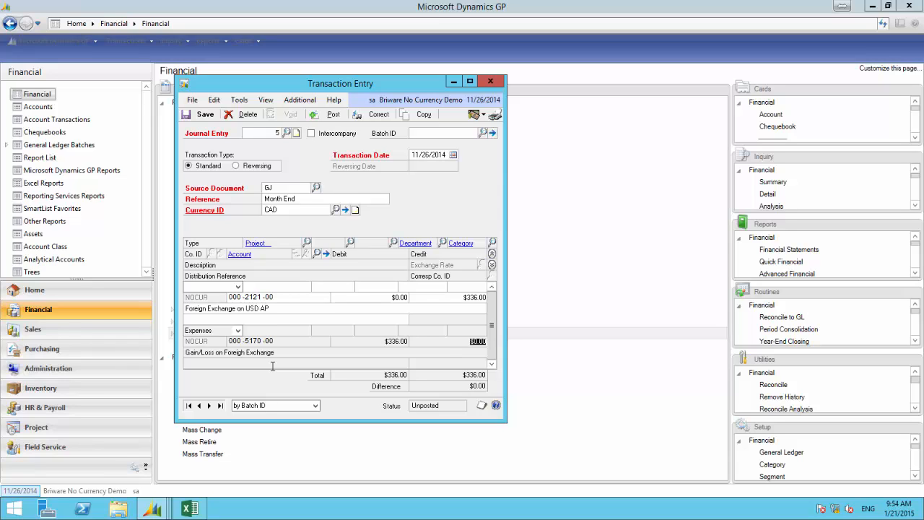